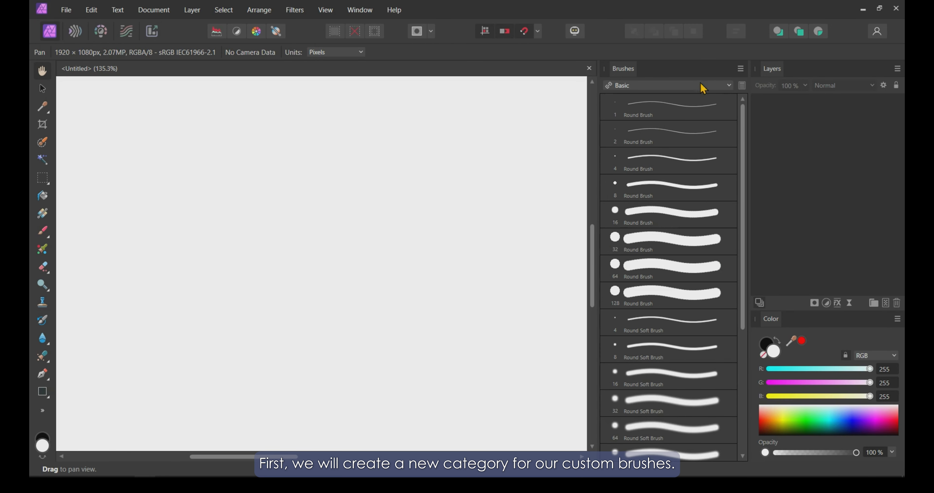
- Create a new brush category named "My Brushes"
left_click(741, 69)
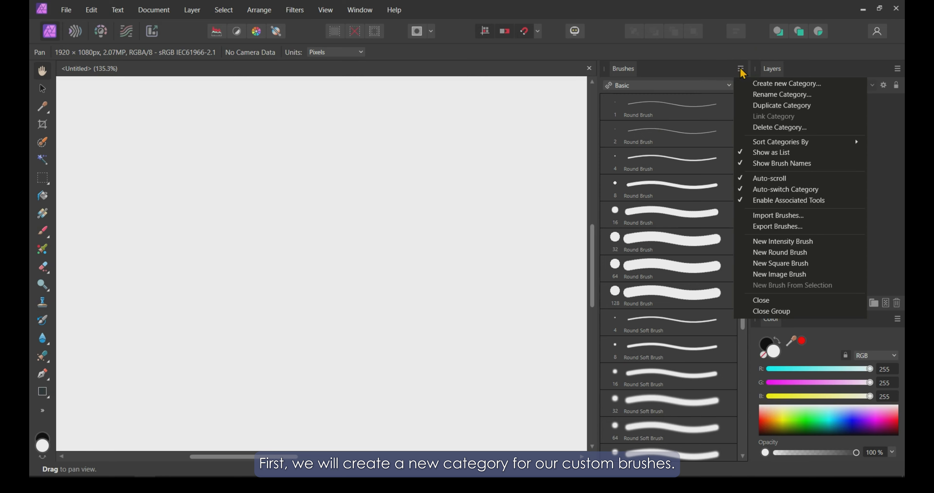
left_click(748, 84)
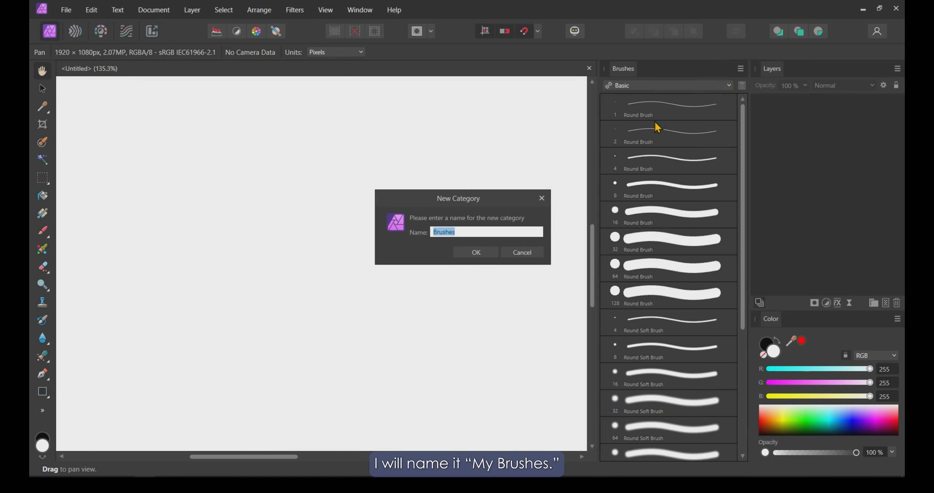
type("My")
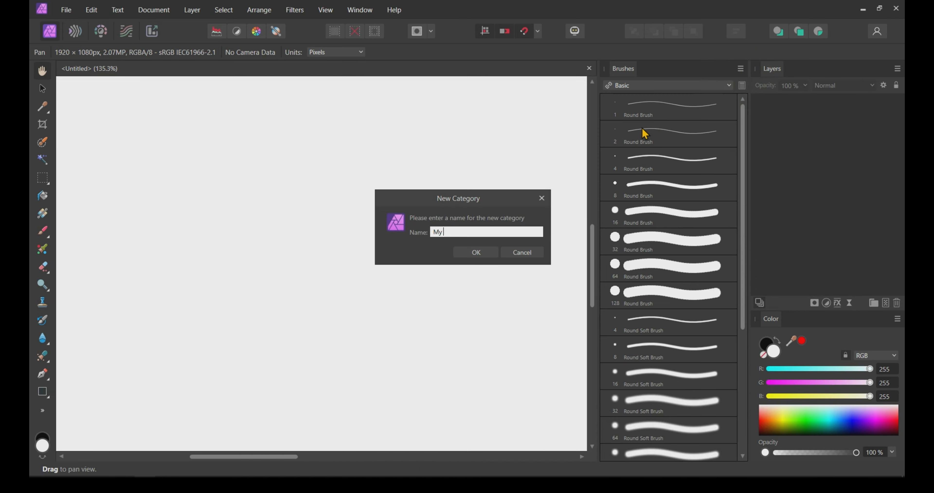
left_click(473, 253)
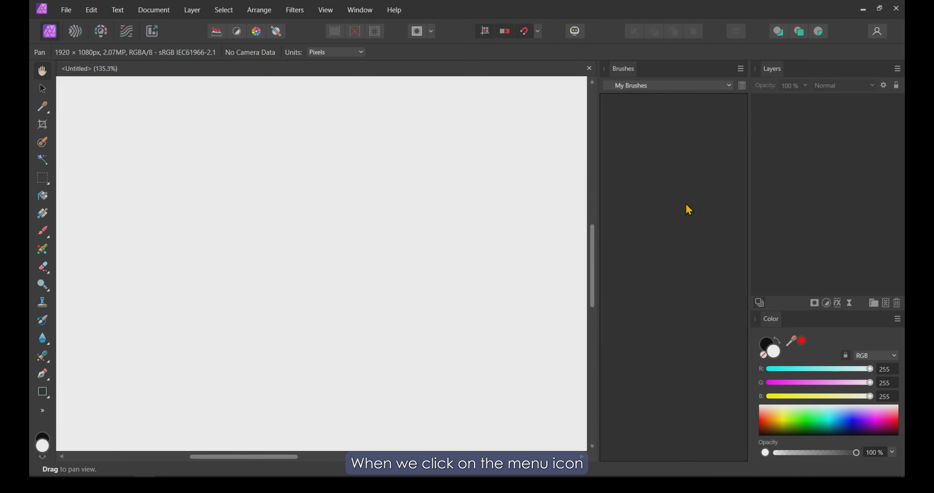
- Add a new round brush to the My Brushes category and select it
left_click(742, 71)
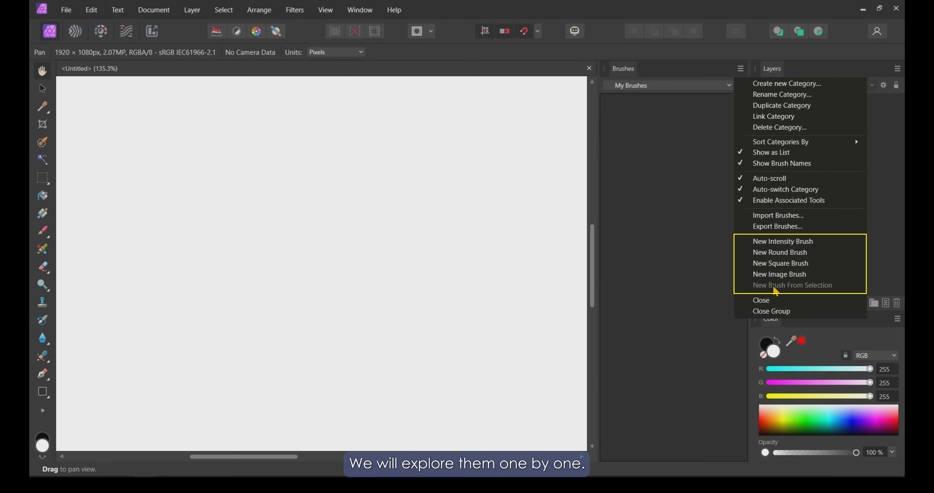
left_click(750, 254)
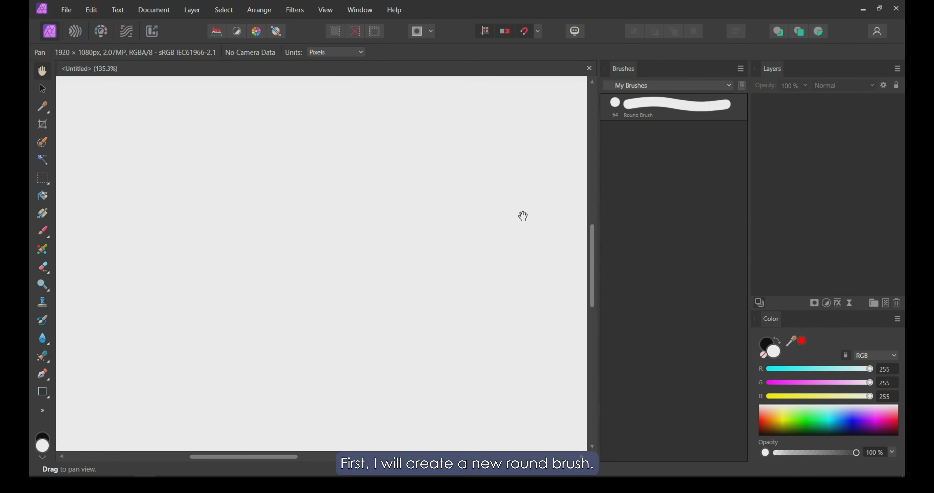
left_click(646, 106)
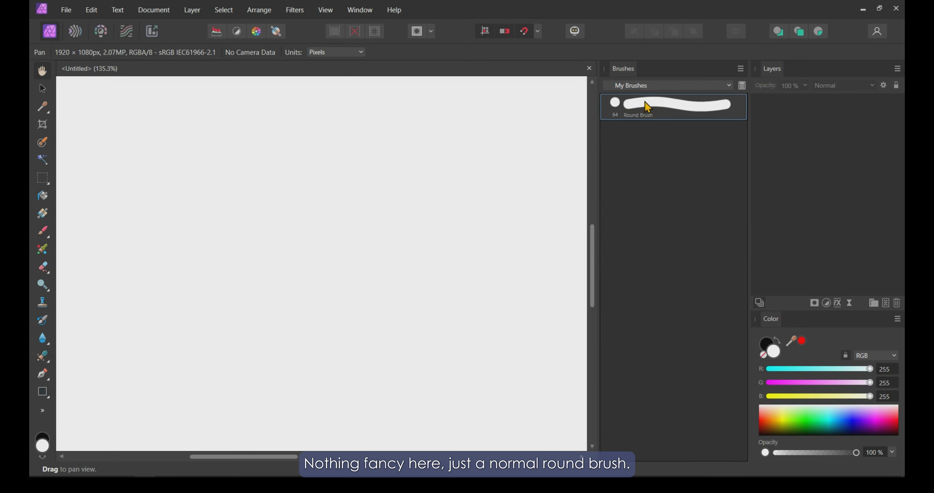
- Set the paint colour's green value to 185 and paint a round blob in the canvas's upper-left area with the round brush
left_click(41, 232)
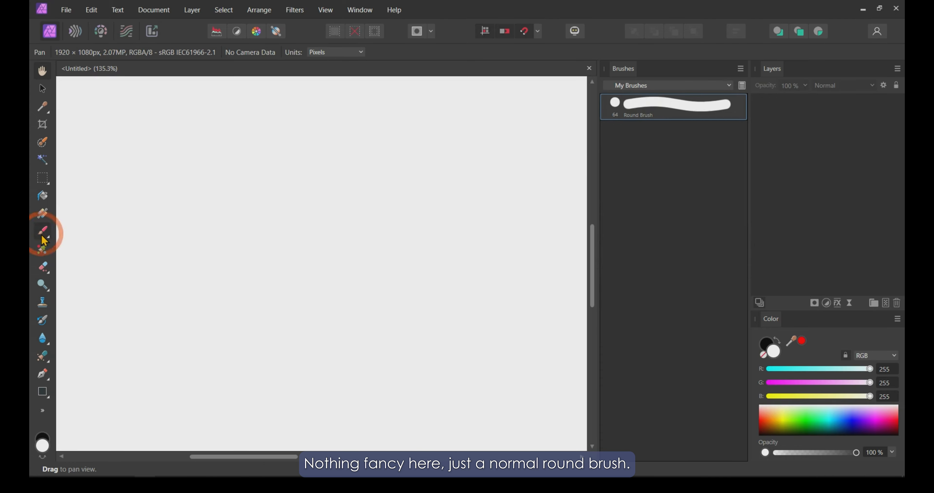
left_click(655, 115)
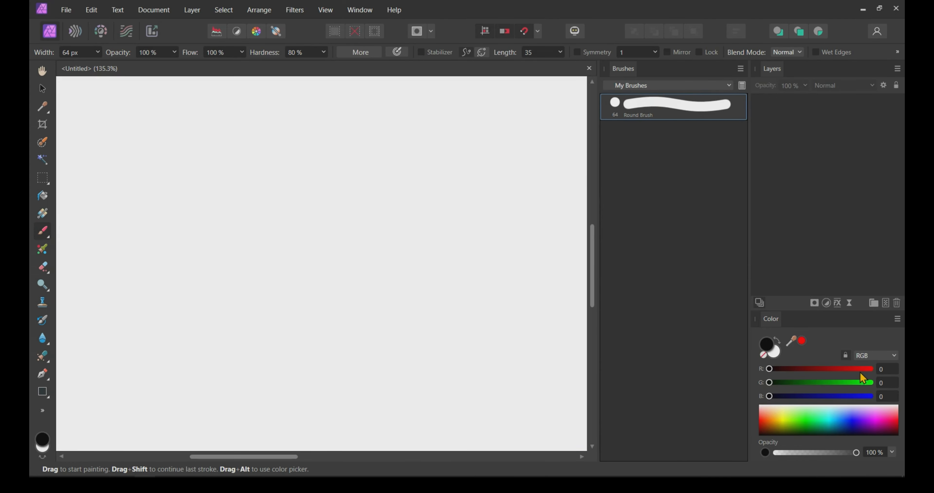
left_click(842, 382)
left_click(106, 122)
left_click(108, 137)
left_click_drag(111, 137, 115, 119)
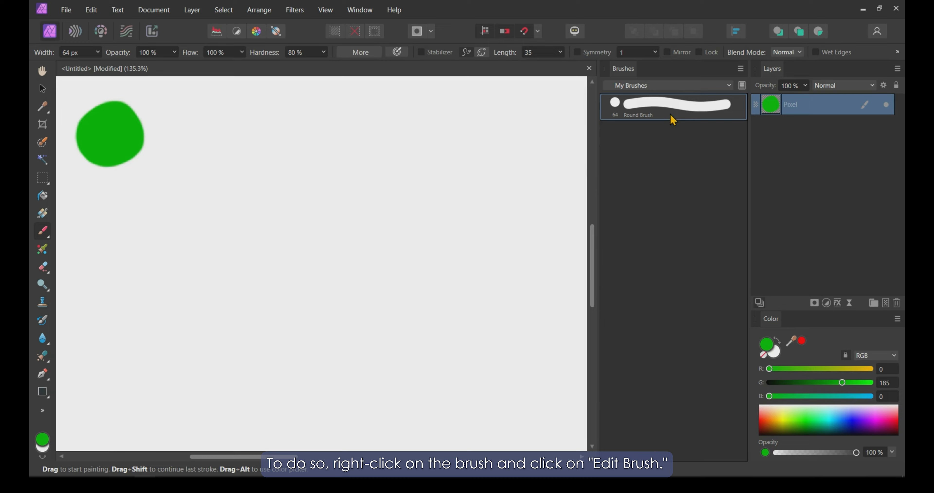
- Open the round brush for editing, set its size to 38.2 px and paint a smaller green blob beside the first
right_click(662, 105)
left_click(662, 127)
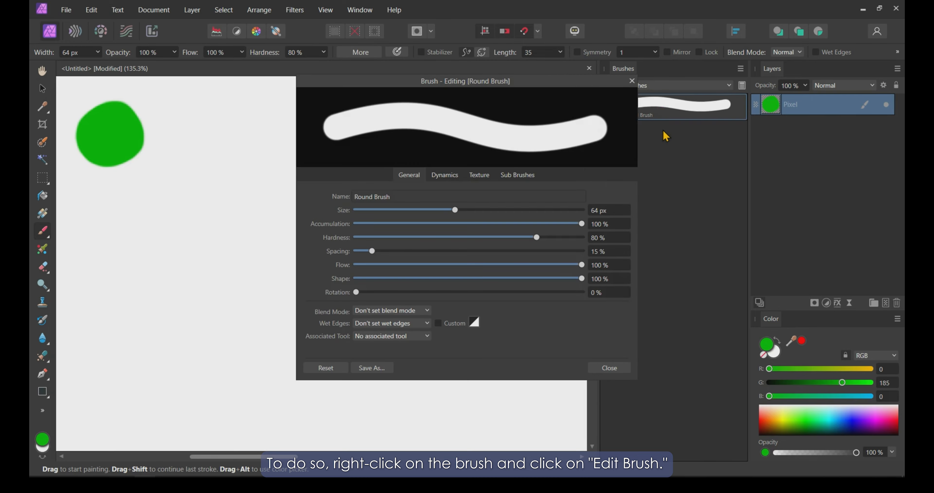
mouse_move(511, 87)
left_mouse_down()
mouse_move(616, 150)
mouse_move(622, 138)
left_mouse_up()
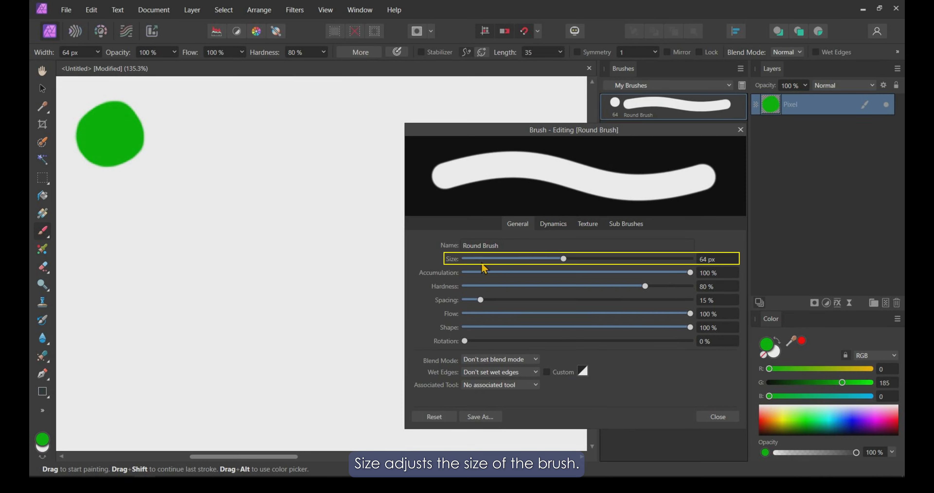
mouse_move(564, 259)
left_mouse_down()
mouse_move(523, 258)
mouse_move(567, 259)
mouse_move(535, 258)
left_mouse_up()
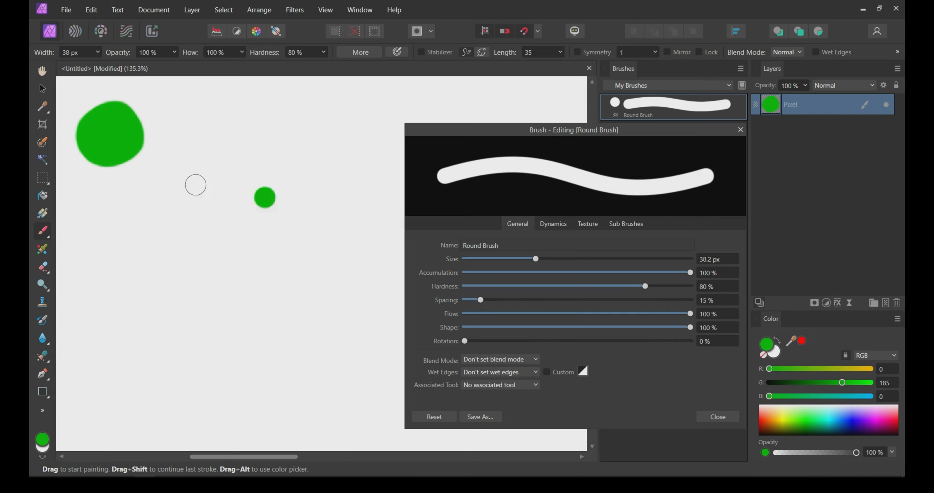
left_click_drag(196, 136, 193, 135)
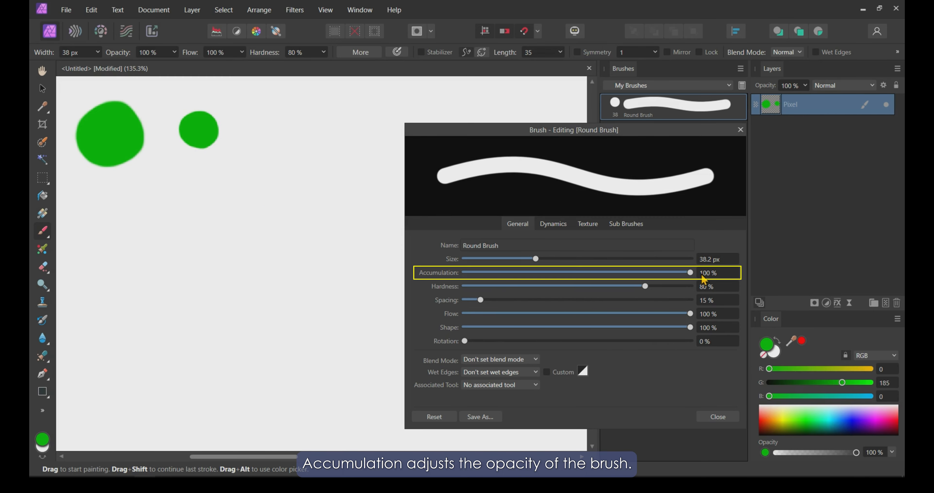
- Paint a test blob with the brush's accumulation at 80 %, and overlapping strokes below it with accumulation at 13 %
mouse_move(690, 273)
left_mouse_down()
mouse_move(593, 275)
mouse_move(650, 272)
left_mouse_up()
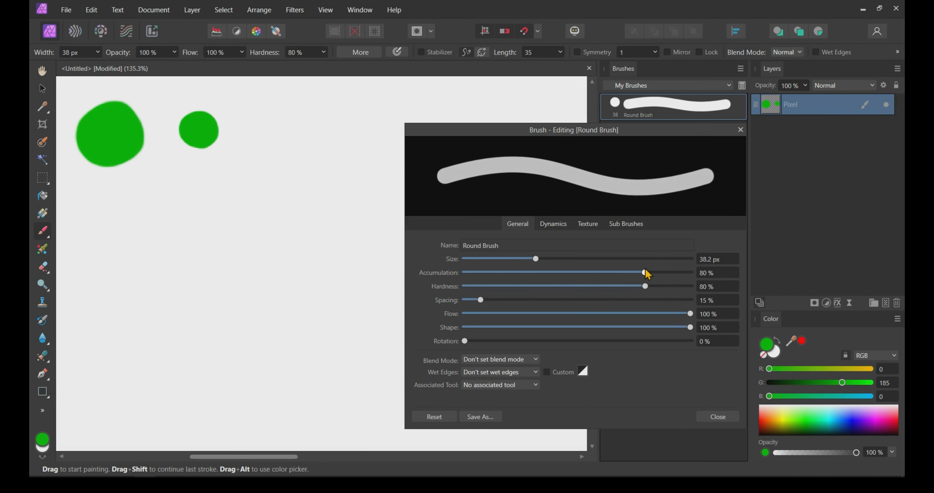
left_click_drag(257, 140, 254, 145)
left_click_drag(540, 272, 493, 272)
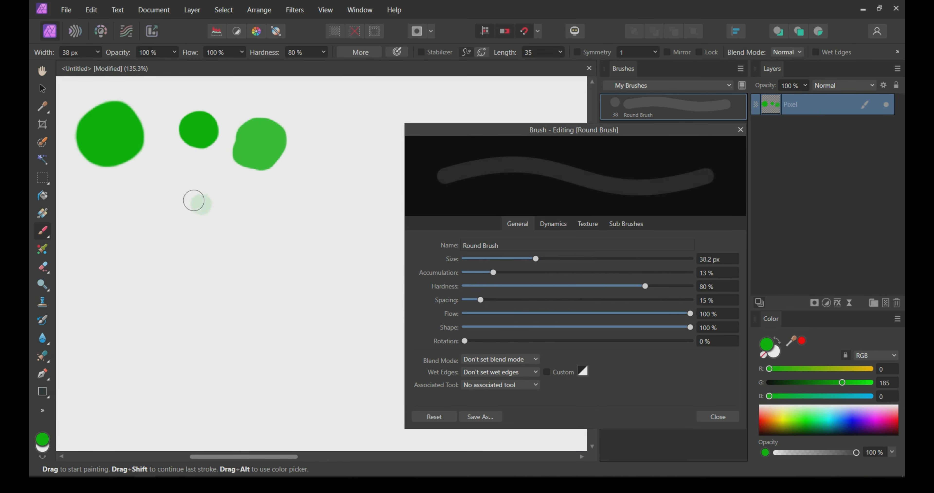
mouse_move(194, 199)
left_mouse_down()
mouse_move(187, 214)
mouse_move(277, 199)
left_mouse_up()
- Set accumulation to 100 %, hardness to 50 % and spacing to 115 %, painting a soft blob before and dotted strokes after the spacing change
mouse_move(492, 272)
left_mouse_down()
mouse_move(690, 273)
mouse_move(619, 286)
mouse_move(457, 286)
mouse_move(574, 286)
left_mouse_up()
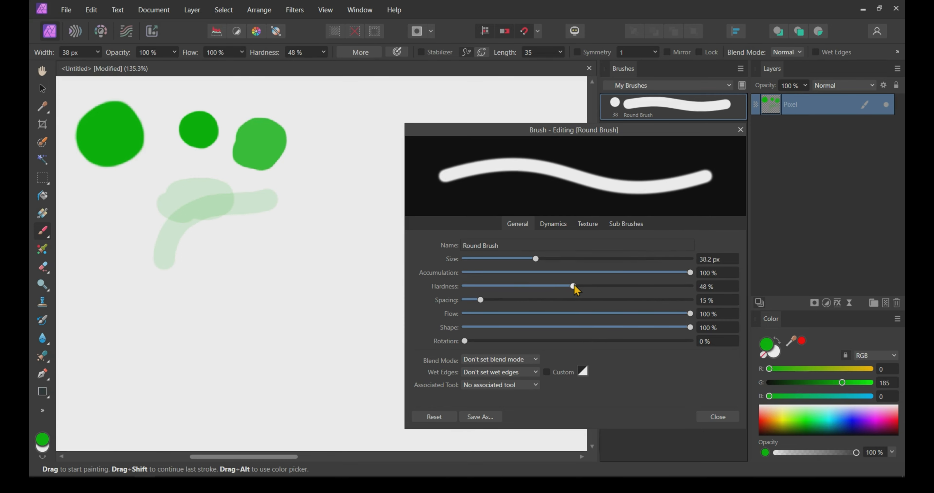
mouse_move(326, 156)
left_mouse_down()
mouse_move(329, 142)
mouse_move(337, 151)
left_mouse_up()
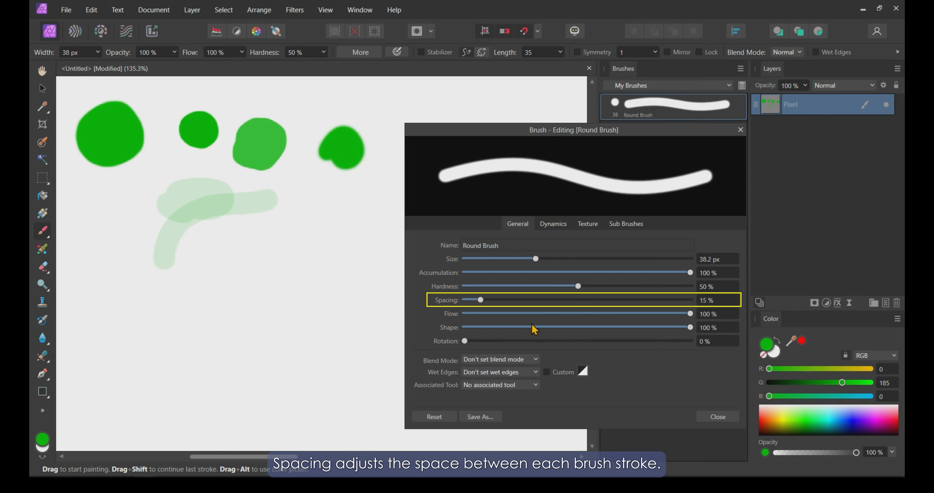
left_click_drag(482, 301, 593, 300)
mouse_move(284, 270)
left_mouse_down()
mouse_move(287, 242)
mouse_move(330, 275)
mouse_move(256, 324)
left_mouse_up()
mouse_move(242, 257)
left_mouse_down()
mouse_move(184, 303)
mouse_move(110, 323)
left_mouse_up()
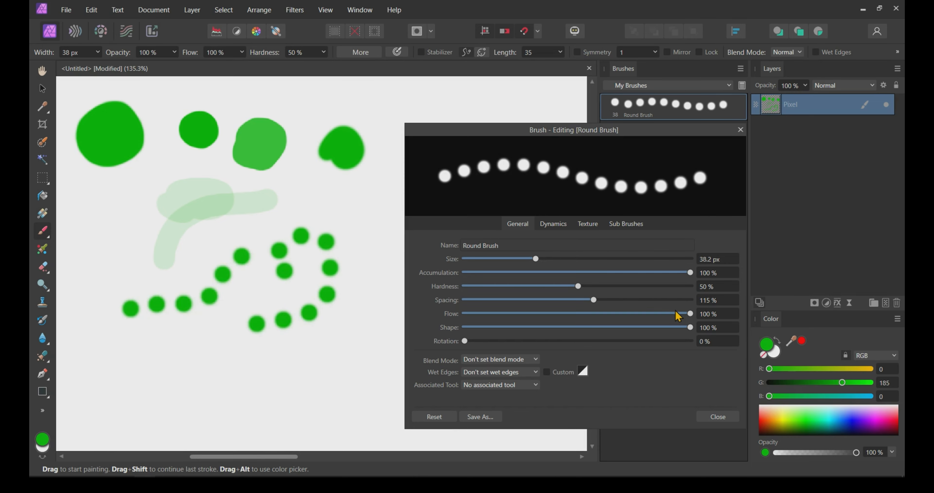
- Set the brush's flow to 40 % and paint overlapping dotted strokes vertically beside the green dots
mouse_move(689, 315)
left_mouse_down()
mouse_move(531, 316)
mouse_move(554, 314)
left_mouse_up()
left_click_drag(357, 302, 369, 249)
mouse_move(351, 206)
left_mouse_down()
mouse_move(369, 281)
mouse_move(370, 269)
mouse_move(361, 313)
left_mouse_up()
- Paint continuous test strokes with spacing at 1 %, and a soft patch near the canvas's lower edge with flow at 8 %
left_click_drag(593, 300, 451, 302)
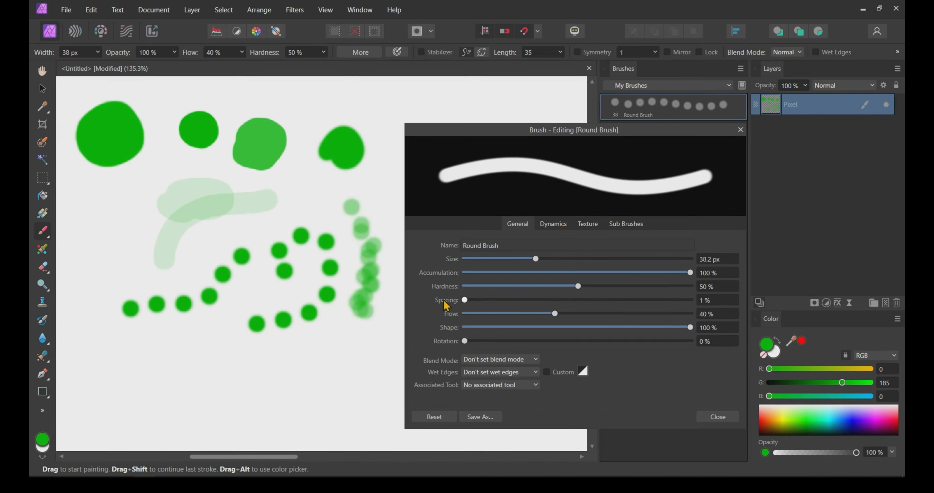
mouse_move(349, 205)
left_mouse_down()
mouse_move(358, 215)
mouse_move(364, 315)
left_mouse_up()
left_click_drag(111, 381, 260, 375)
mouse_move(555, 313)
left_mouse_down()
mouse_move(609, 308)
mouse_move(482, 312)
left_mouse_up()
left_click_drag(329, 352, 298, 381)
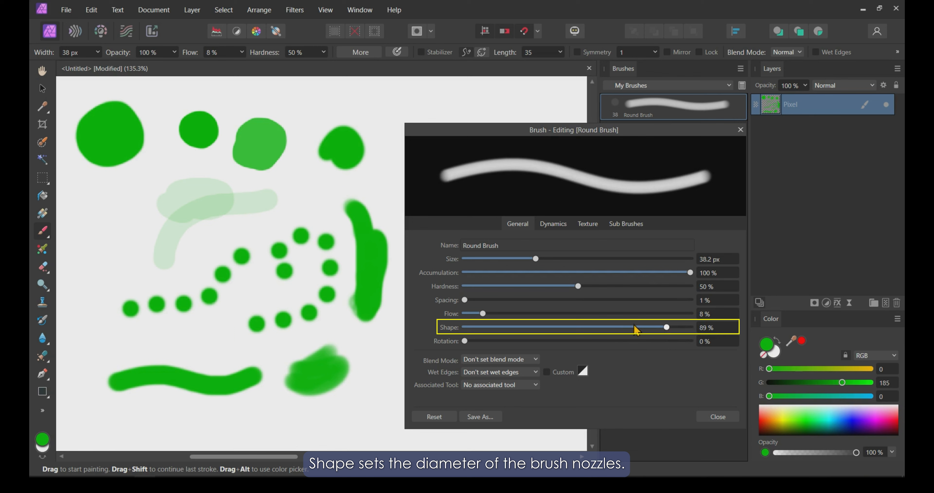
- Set the brush's spacing to 54 %, flow to 100 % and shape to 5 %, and paint several rows of thin dashes
mouse_move(636, 329)
left_mouse_down()
mouse_move(488, 327)
mouse_move(513, 328)
left_mouse_up()
left_click_drag(464, 299, 689, 313)
left_click_drag(511, 327, 471, 328)
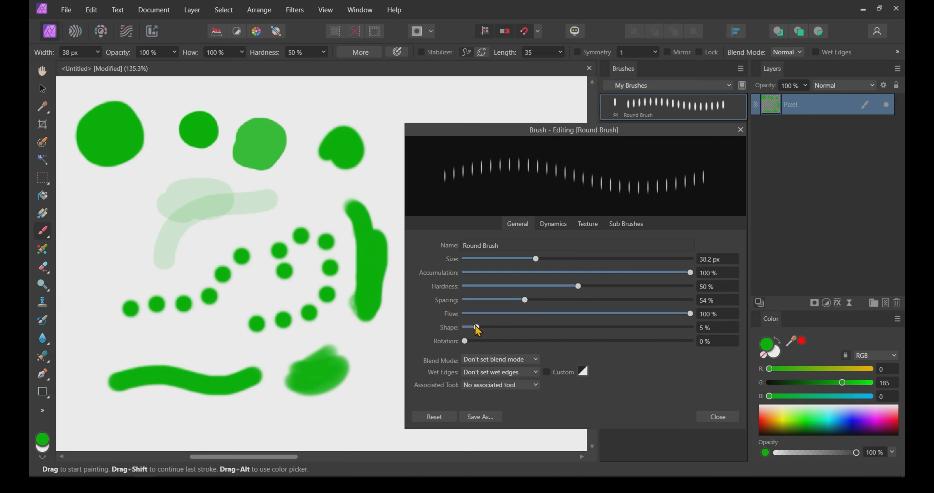
left_click_drag(103, 205, 216, 205)
left_click_drag(315, 174, 314, 268)
left_click_drag(240, 231, 300, 218)
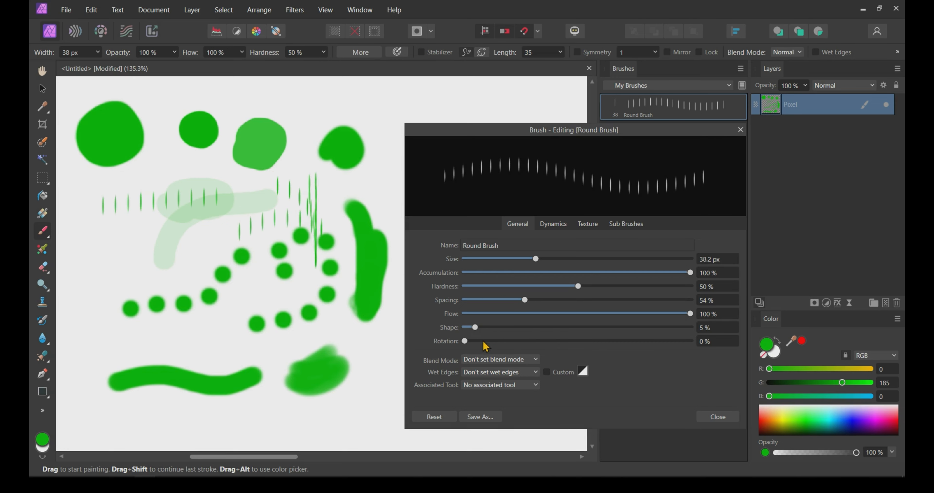
- Set the brush's rotation to 12 % and paint slanted dashes, and paint further strokes with spacing reduced to 1 %
left_click_drag(465, 340, 518, 346)
left_click_drag(115, 251, 240, 296)
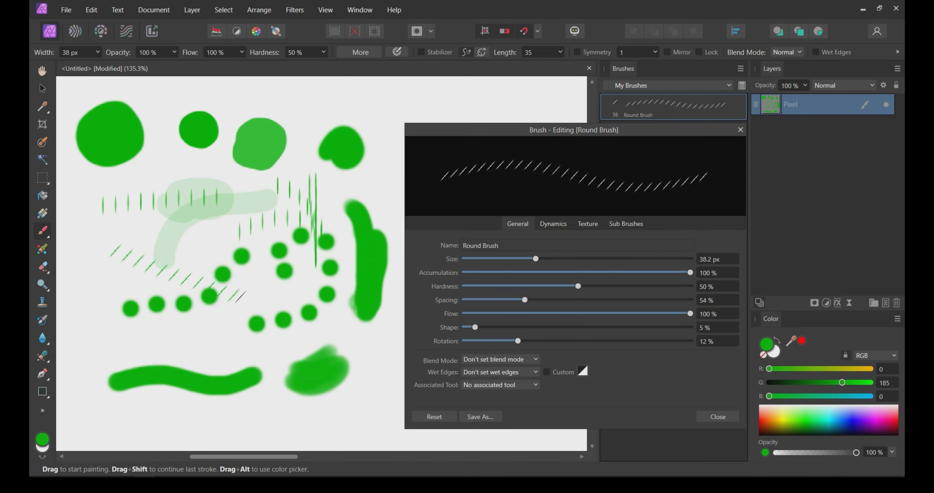
mouse_move(173, 271)
left_mouse_down()
mouse_move(158, 256)
mouse_move(208, 280)
left_mouse_up()
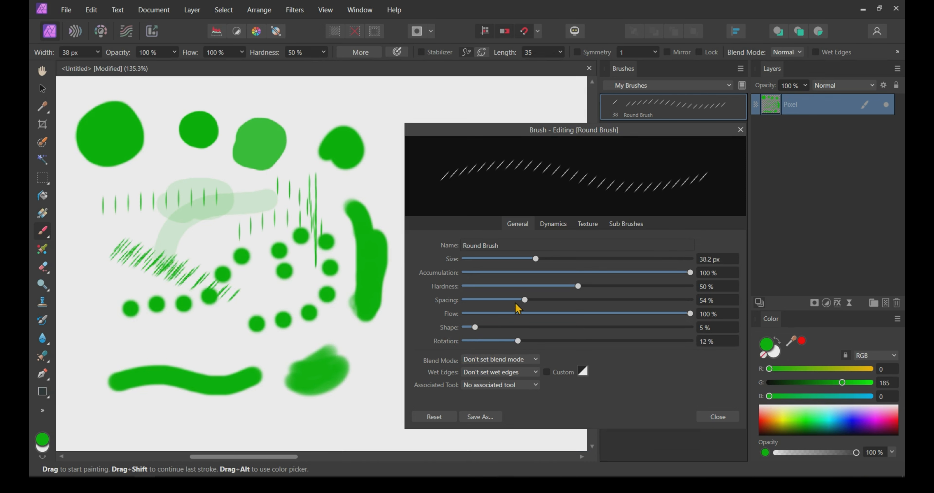
left_click_drag(524, 300, 465, 300)
mouse_move(210, 95)
left_mouse_down()
mouse_move(216, 108)
mouse_move(165, 168)
left_mouse_up()
mouse_move(82, 199)
left_mouse_down()
mouse_move(90, 193)
mouse_move(188, 241)
left_mouse_up()
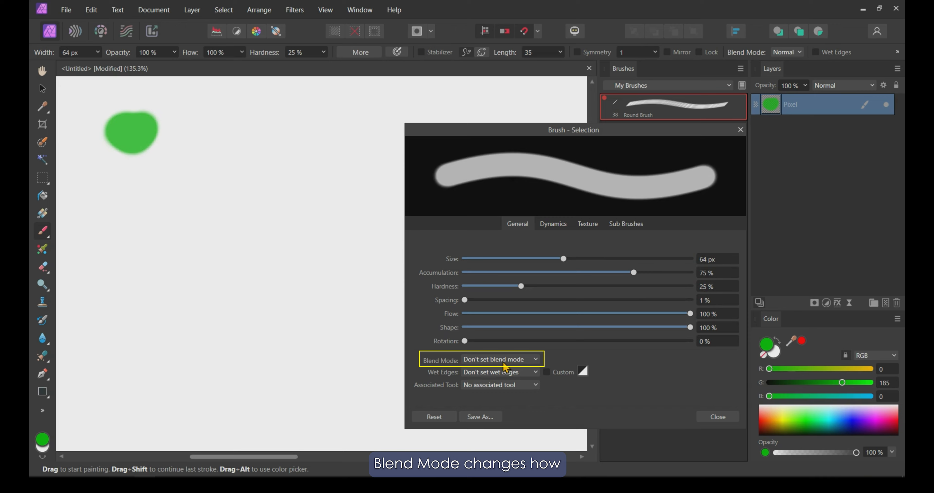
- Set the brush's blend mode to Difference and paint overlapping strokes, first in green and then in purple
left_click(515, 361)
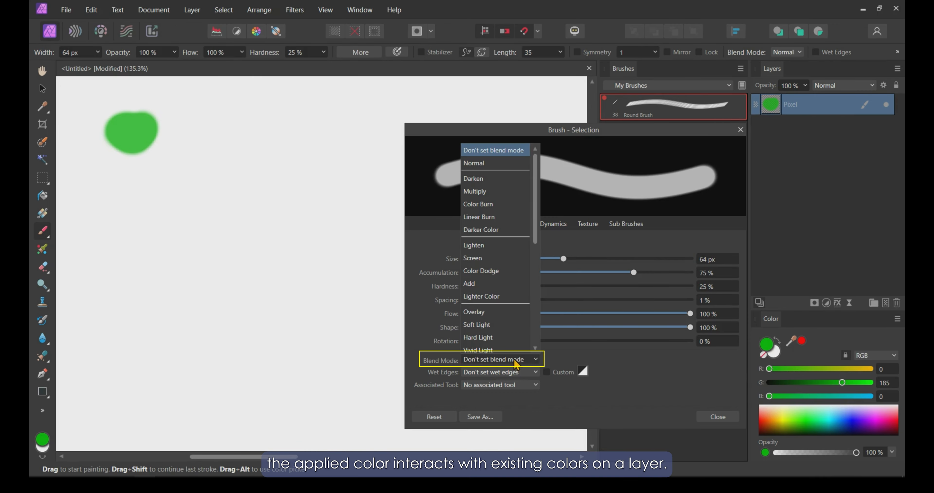
scroll(508, 343, "down", 1)
scroll(499, 295, "down", 5)
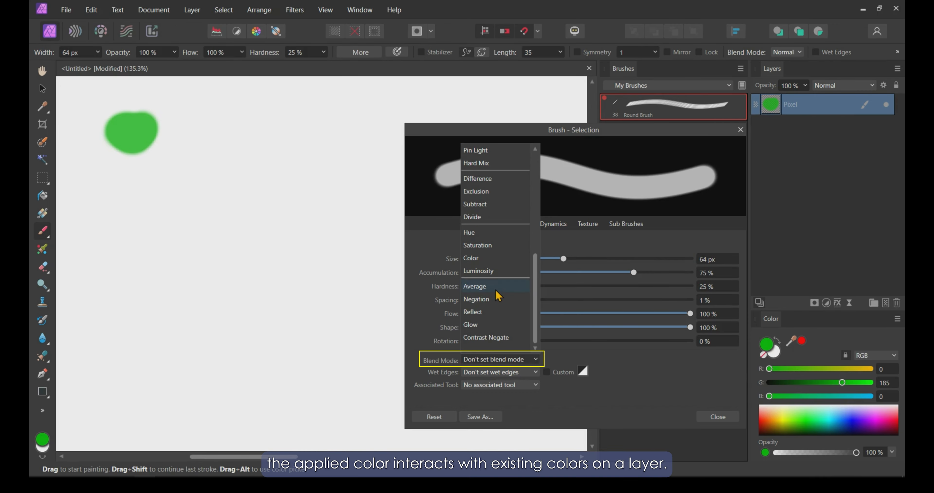
left_click(477, 179)
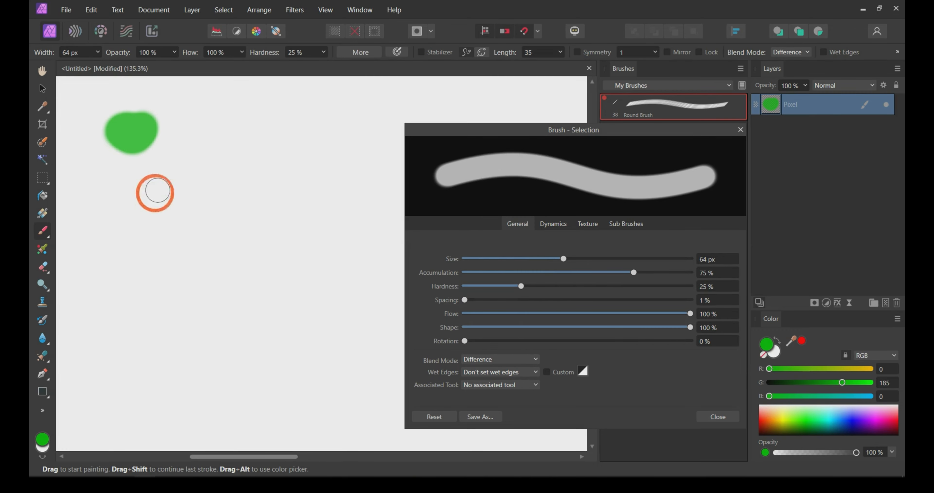
left_click_drag(152, 194, 258, 161)
left_click(863, 419)
mouse_move(207, 233)
left_mouse_down()
mouse_move(278, 122)
mouse_move(197, 206)
mouse_move(217, 242)
left_mouse_up()
- Set the blend mode to Divide and paint a stroke in light green (RGB 154, 255, 80) across the purple one
left_click(515, 358)
left_click(483, 218)
left_click(796, 415)
left_click_drag(243, 290, 297, 223)
- Set the blend mode to Multiply and paint another light green stroke over the overlapping colours
left_click(508, 359)
scroll(504, 231, "up", 3)
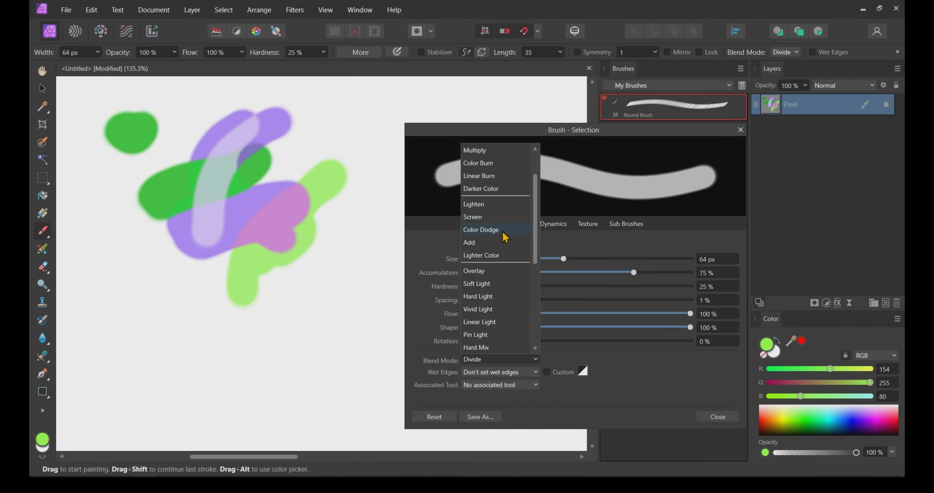
left_click(482, 192)
mouse_move(262, 281)
left_mouse_down()
mouse_move(246, 302)
mouse_move(319, 181)
left_mouse_up()
- Reset the brush's blend mode to "Don't set blend mode"
left_click(500, 359)
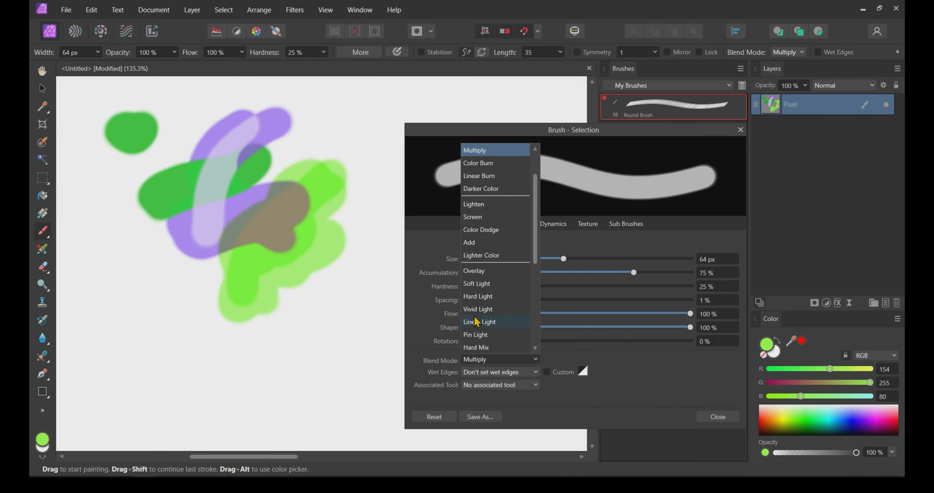
scroll(496, 181, "up", 2)
left_click(483, 149)
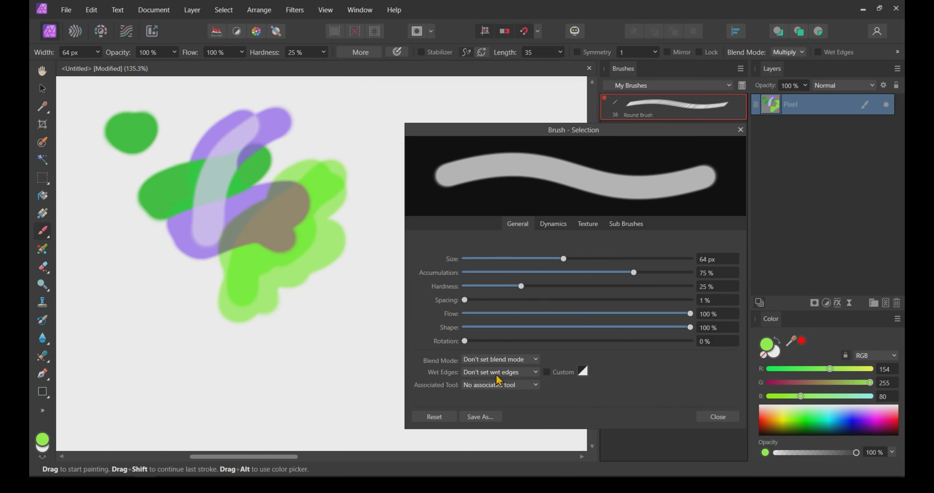
- Turn the brush's wet edges on and paint a curved light green stroke in the canvas's lower-left area
left_click(534, 373)
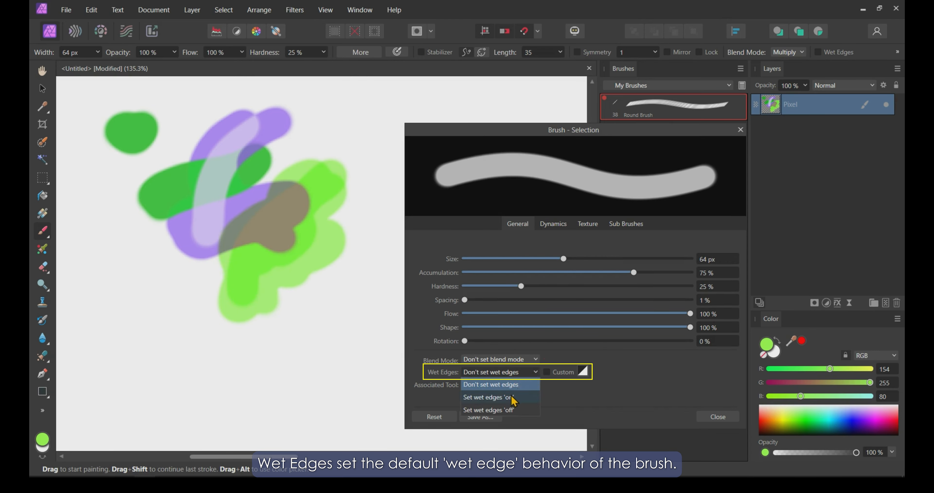
left_click(513, 398)
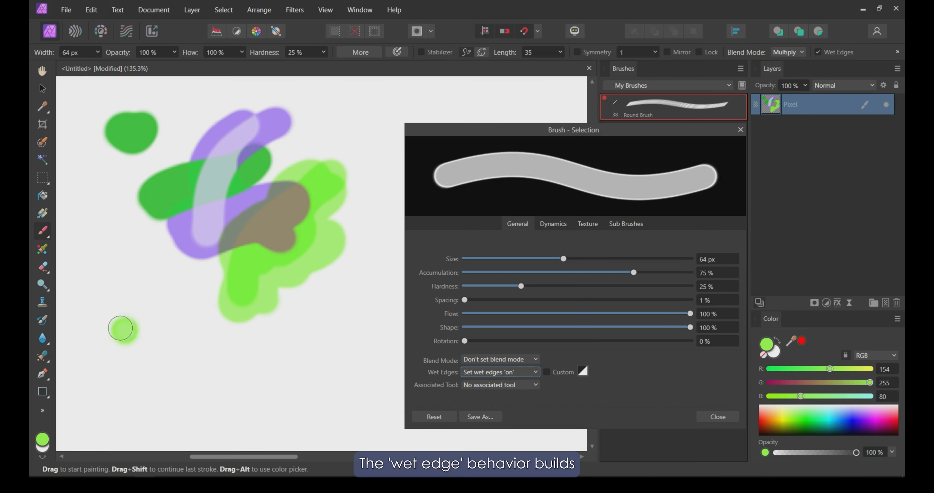
mouse_move(120, 328)
left_mouse_down()
mouse_move(181, 358)
mouse_move(232, 353)
left_mouse_up()
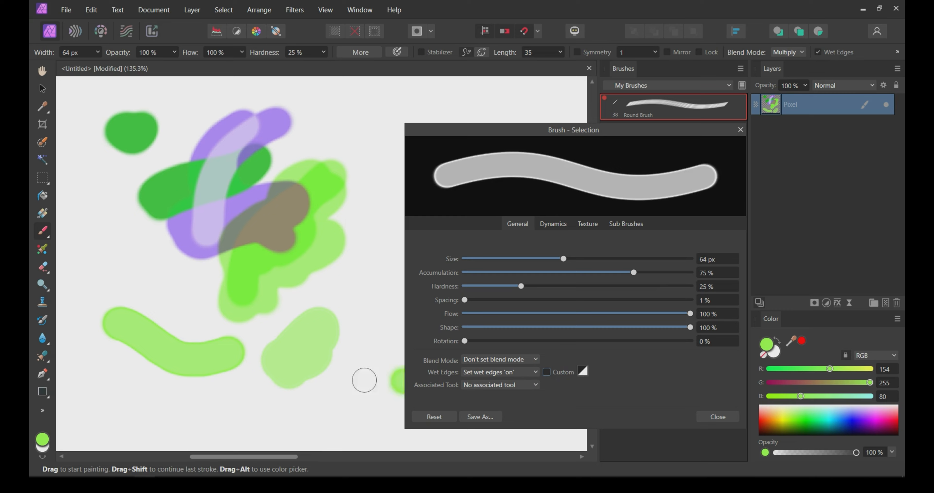
- Paint another wet-edge stroke below the curved one, reduce the brush size to 35.1 px, and paint a short stroke near the canvas's upper right
left_click_drag(198, 396, 238, 395)
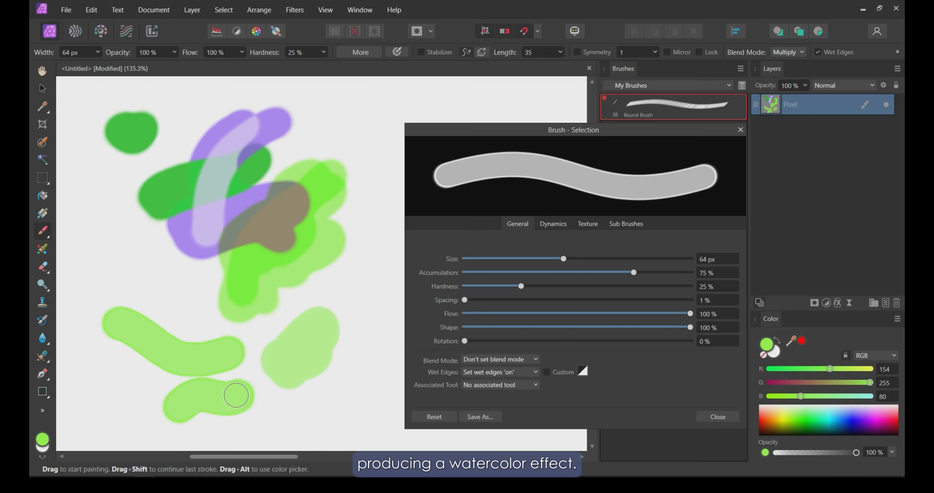
left_click_drag(562, 258, 529, 258)
left_click_drag(361, 137, 371, 169)
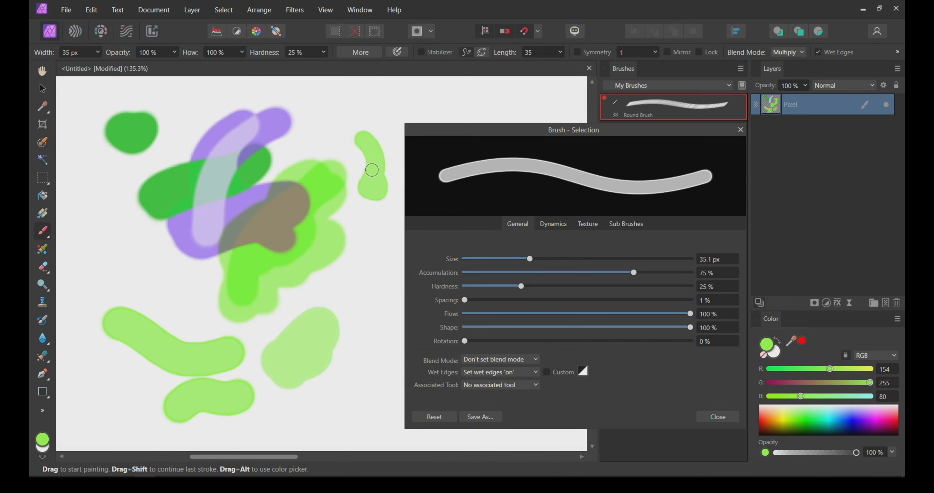
- With accumulation at 100 %, paint overlapping strokes in yellow-green (RGB 170, 226, 0) and reset the wet edges to "Don't set wet edges"
left_click(791, 426)
left_click_drag(387, 226, 376, 217)
left_click(513, 373)
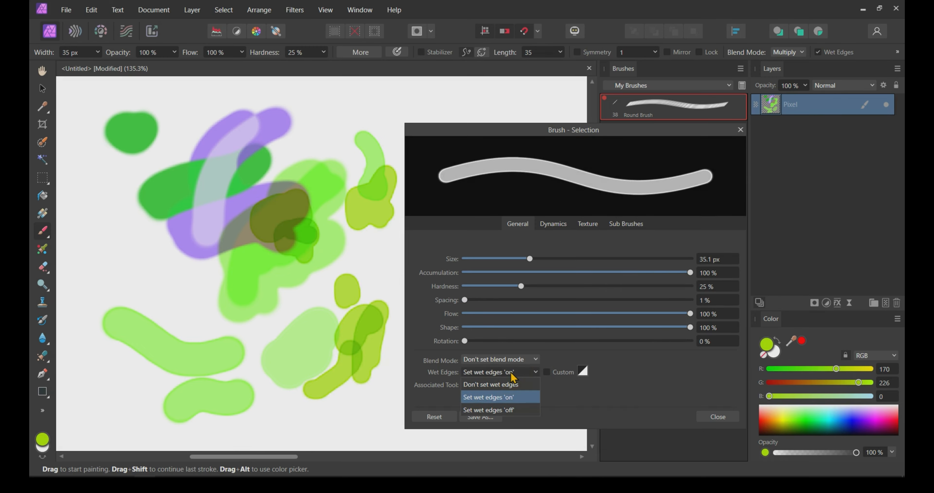
left_click(503, 384)
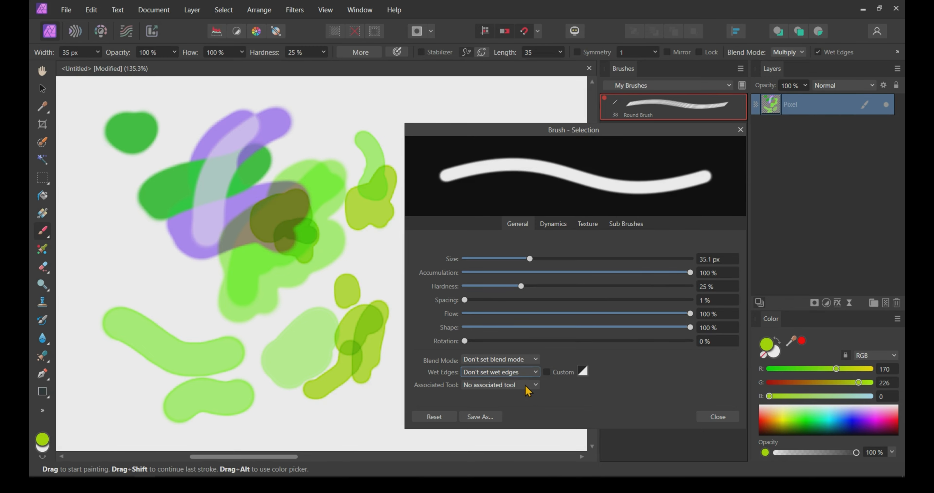
- Set the brush's associated tool to Erase Brush Tool and paint a diagonal yellow-green stroke over the light green strokes
left_click(527, 386)
scroll(489, 370, "down", 1)
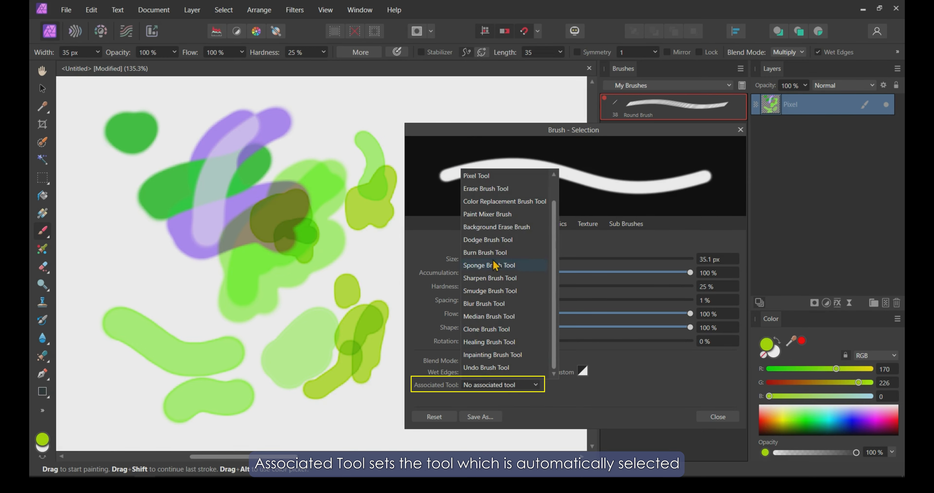
scroll(515, 248, "up", 1)
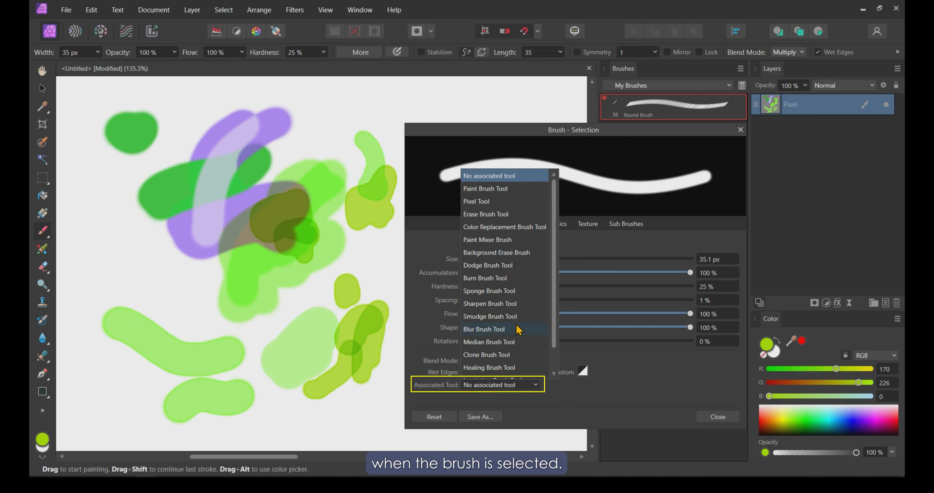
scroll(518, 328, "down", 1)
scroll(519, 328, "up", 1)
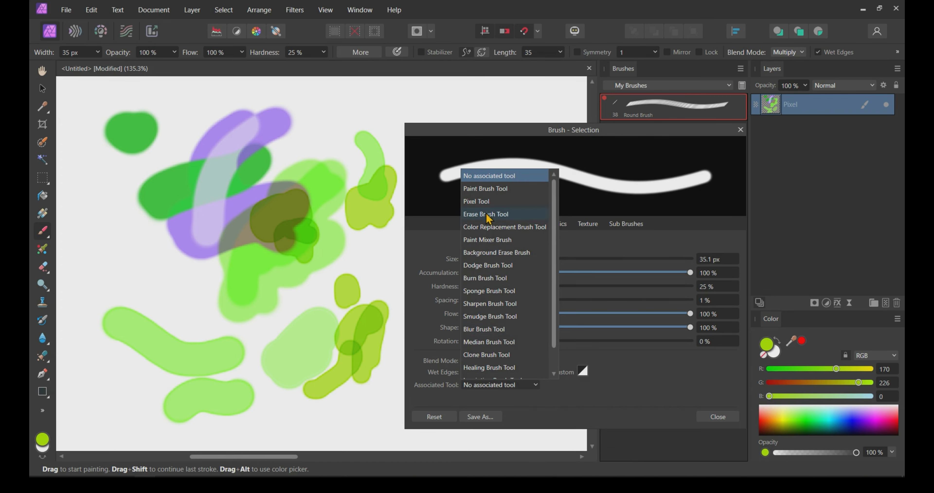
left_click(486, 215)
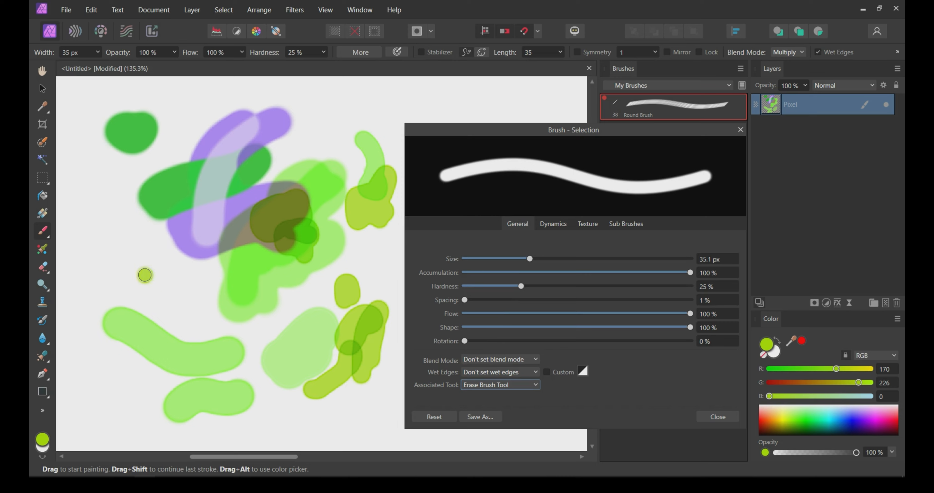
left_click(486, 385)
left_click(496, 192)
left_click_drag(365, 247, 263, 290)
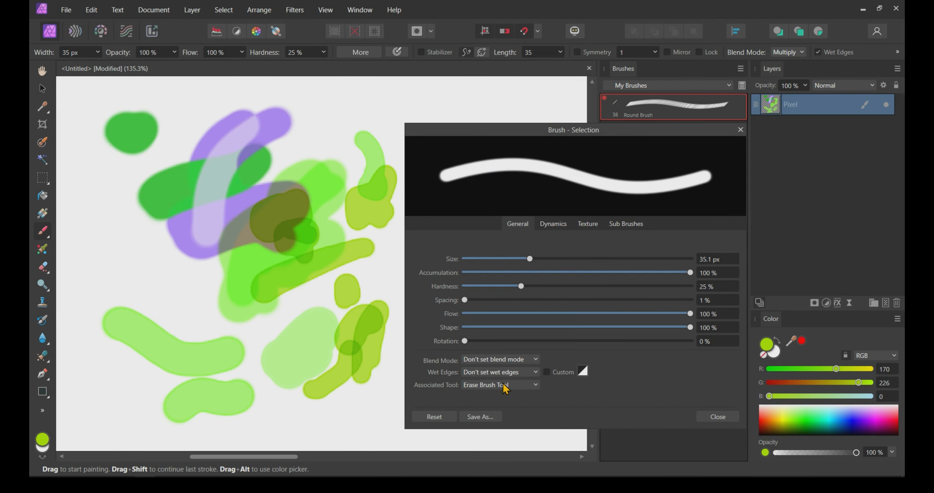
- Reset the brush's associated tool to "No associated tool" and paint overlapping yellow-green strokes on the cleared canvas
left_click(503, 385)
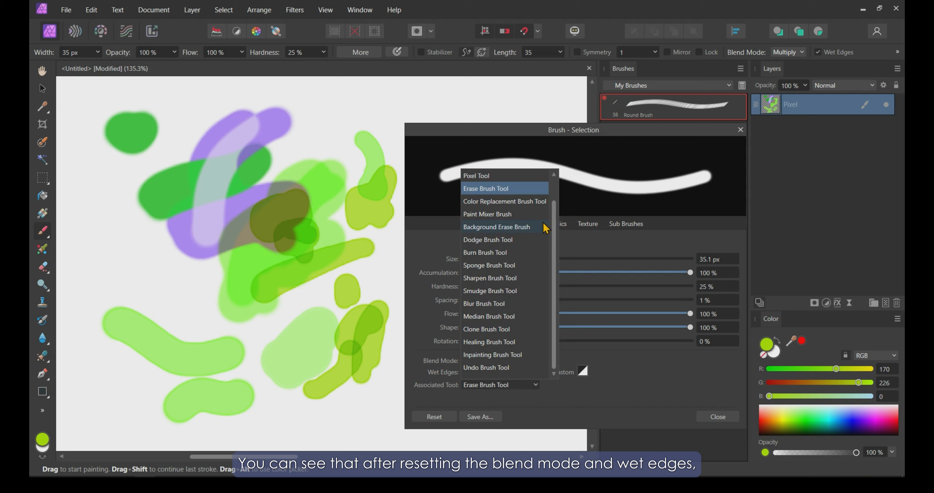
scroll(544, 227, "up", 1)
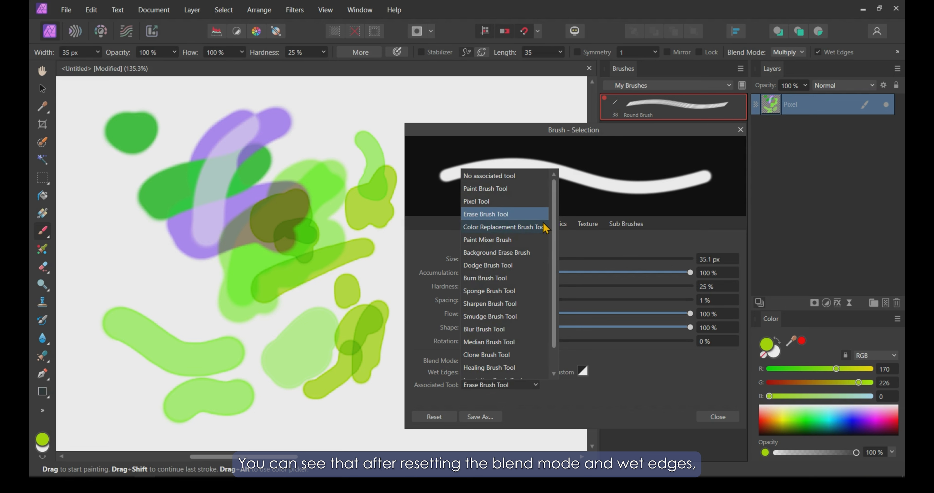
left_click(499, 176)
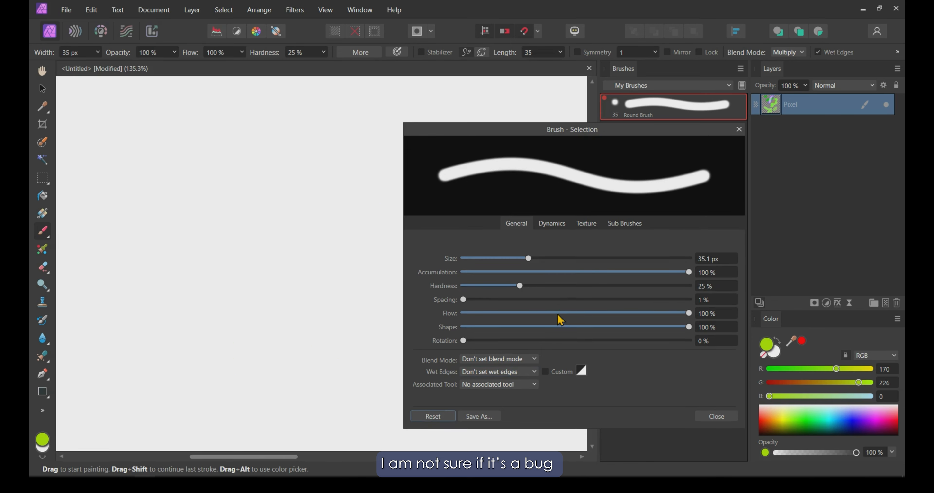
mouse_move(219, 229)
left_mouse_down()
mouse_move(358, 132)
mouse_move(323, 170)
mouse_move(338, 166)
left_mouse_up()
mouse_move(244, 310)
left_mouse_down()
mouse_move(306, 183)
mouse_move(280, 217)
left_mouse_up()
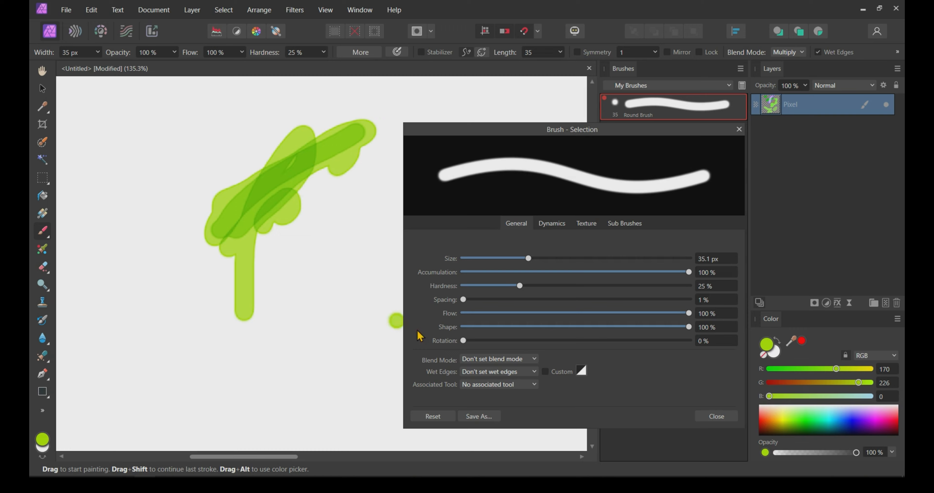
- Set the brush's wet edges to "Set wet edges 'off'" and paint a diagonal stroke beside the overlapping ones
left_click(533, 378)
left_click(508, 410)
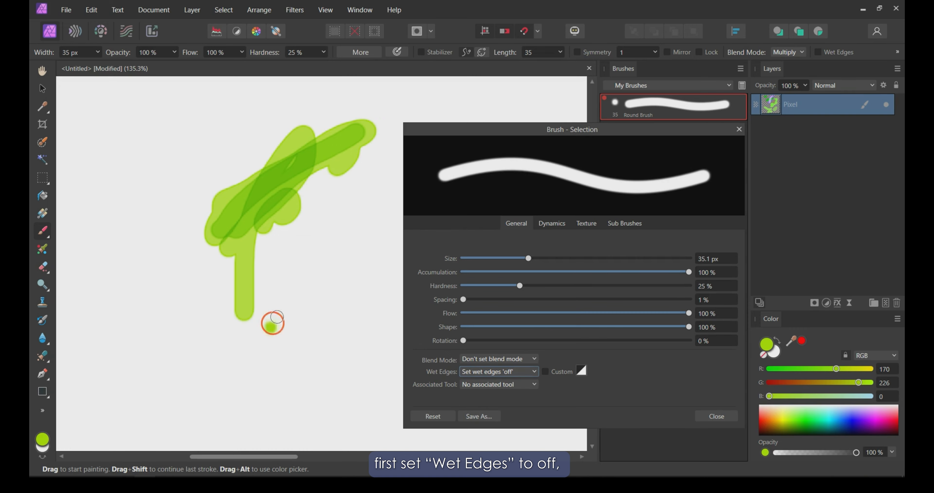
mouse_move(272, 324)
left_mouse_down()
mouse_move(347, 252)
mouse_move(291, 327)
mouse_move(328, 294)
left_mouse_up()
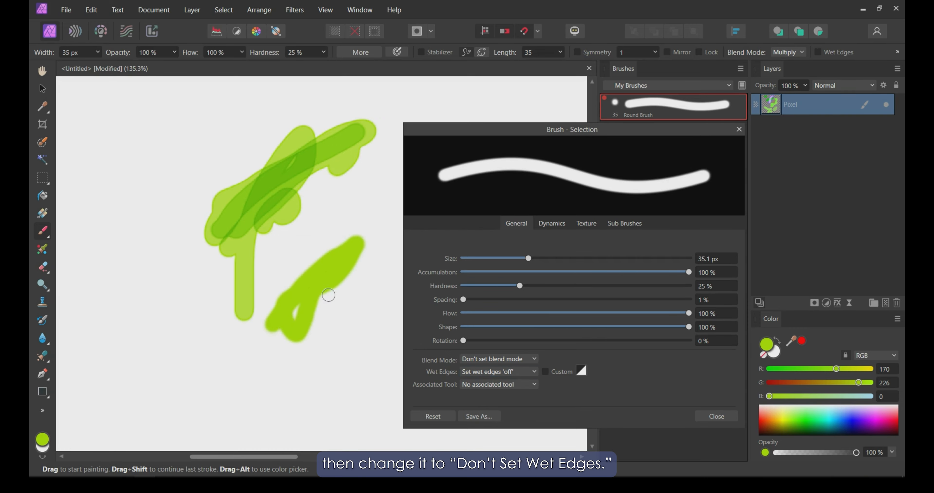
- Set the wet edges to "Don't set wet edges" and paint strokes overlapping the lower end of the solid green stroke
left_click(478, 377)
left_click(484, 383)
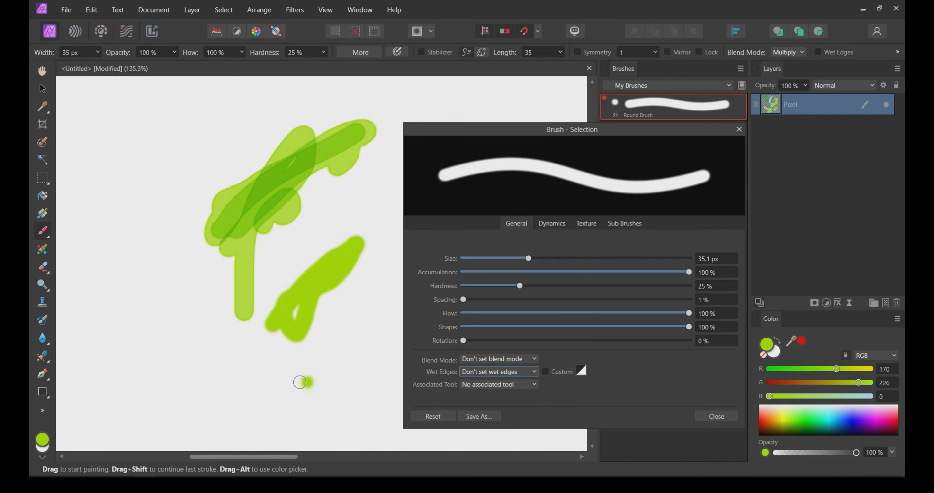
mouse_move(299, 381)
left_mouse_down()
mouse_move(300, 339)
mouse_move(217, 377)
mouse_move(282, 327)
left_mouse_up()
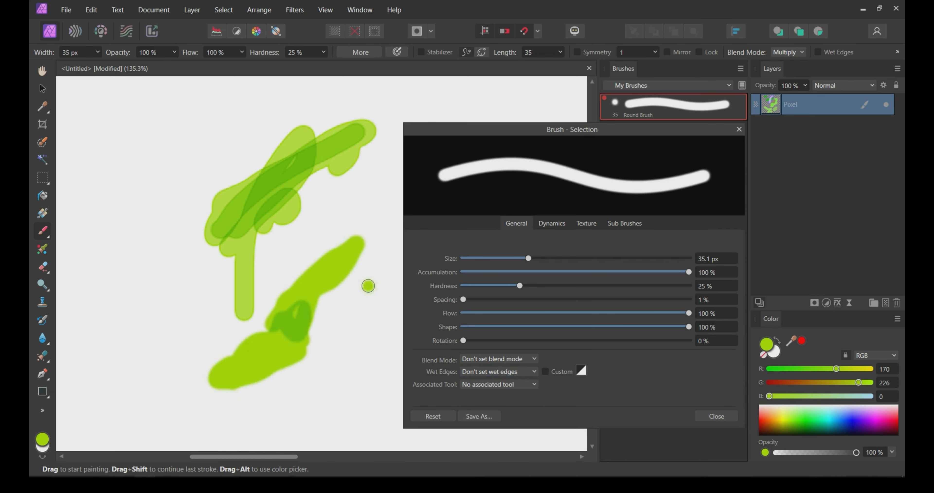
left_click_drag(294, 362, 312, 304)
- Set the brush's blend mode to Normal and paint overlapping diagonal strokes beside the darker overlap
left_click(475, 360)
scroll(511, 235, "down", 1)
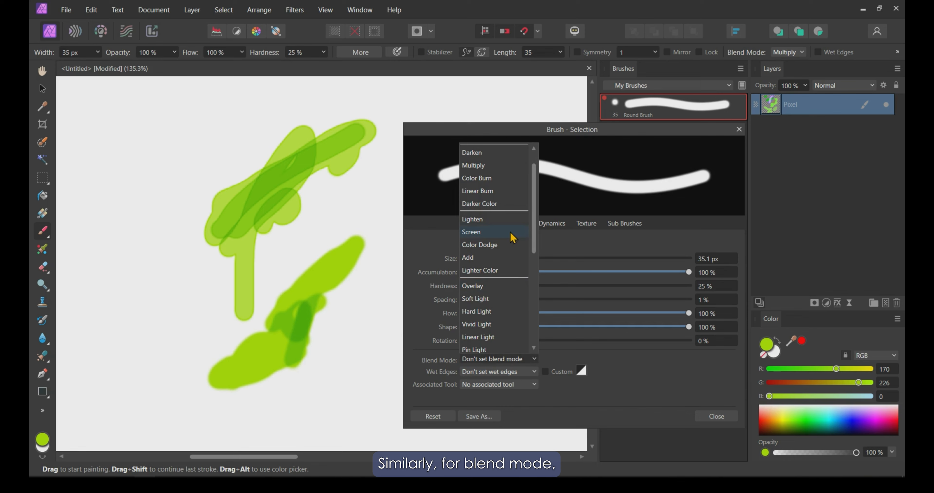
scroll(500, 221, "up", 1)
left_click(484, 162)
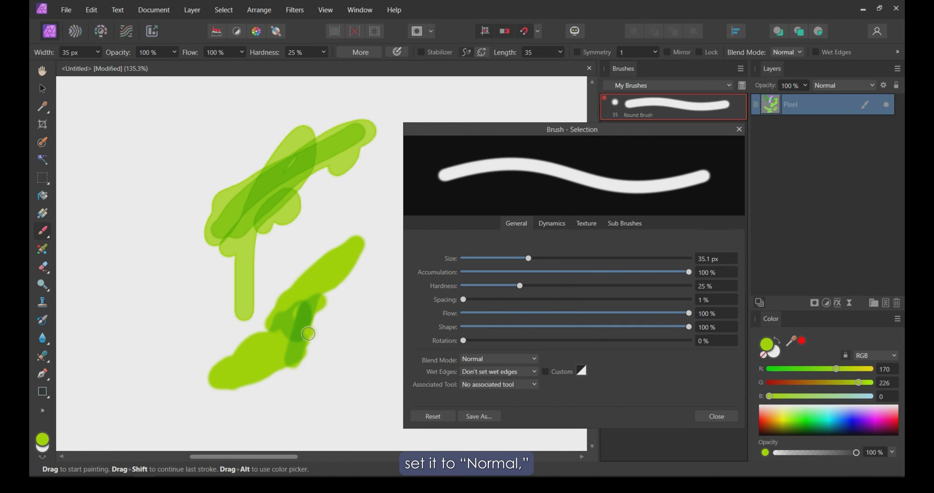
mouse_move(315, 363)
left_mouse_down()
mouse_move(324, 325)
mouse_move(317, 375)
mouse_move(348, 299)
left_mouse_up()
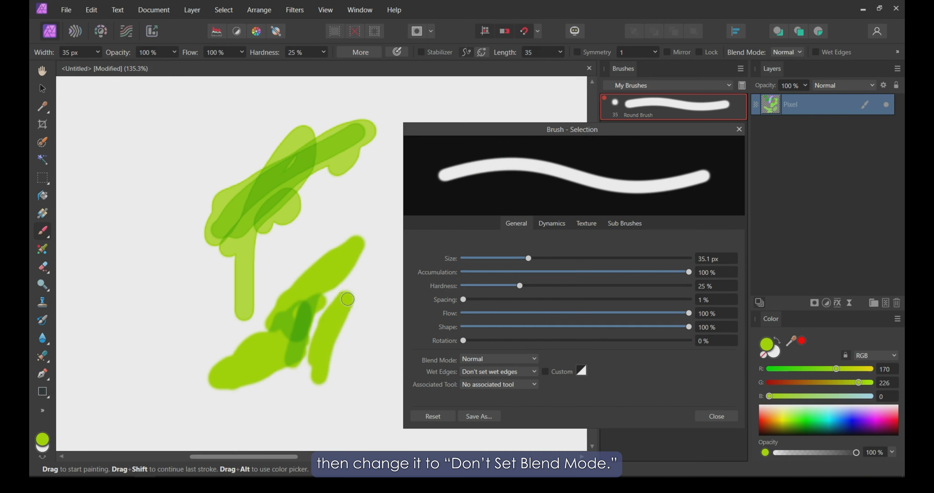
left_click_drag(328, 373, 366, 295)
- Set the brush's blend mode back to "Don't set blend mode" and paint a test patch left of the vertical stroke
left_click(476, 359)
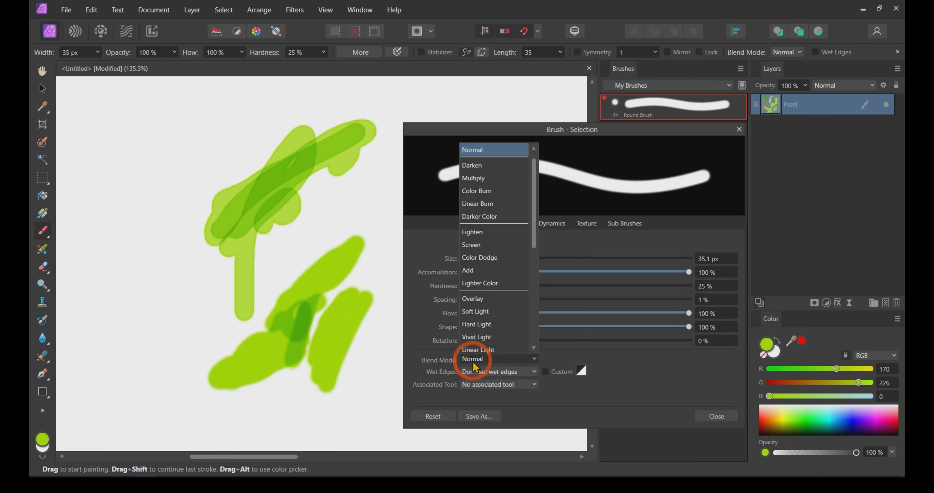
scroll(480, 258, "down", 1)
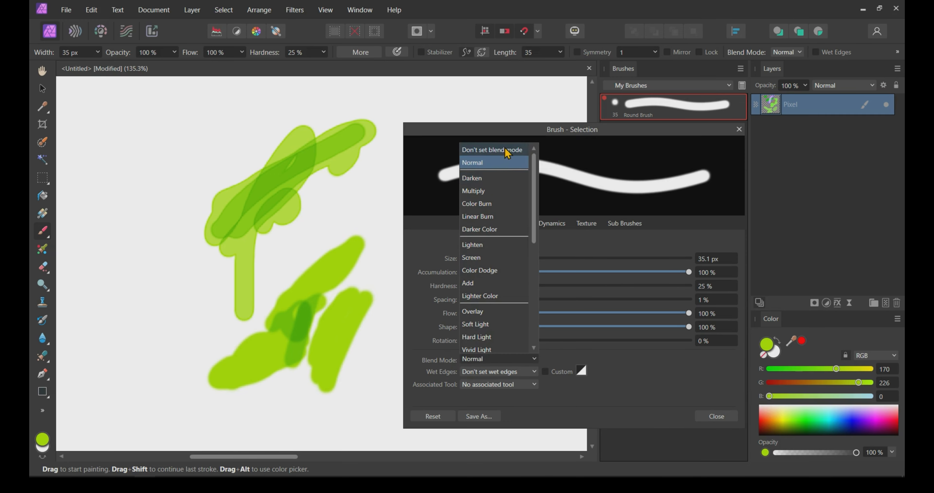
left_click(507, 150)
mouse_move(165, 337)
left_mouse_down()
mouse_move(183, 326)
mouse_move(181, 337)
mouse_move(229, 280)
left_mouse_up()
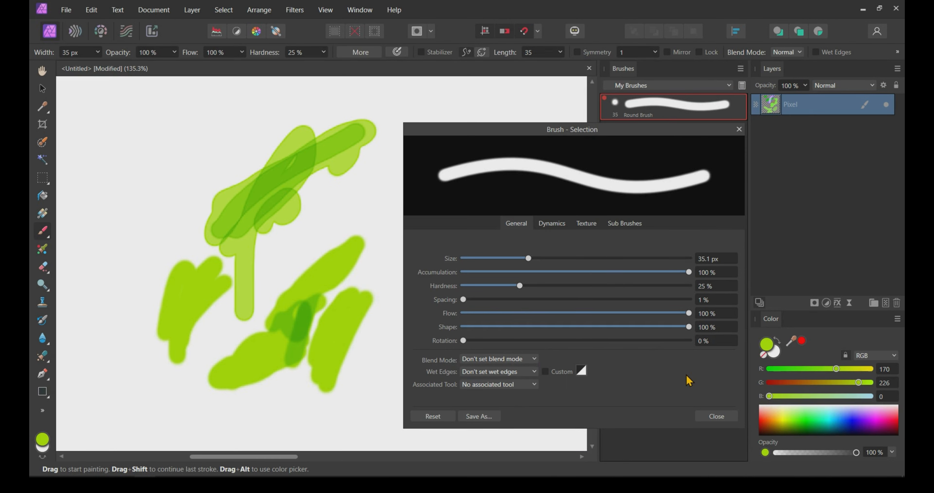
- Close the brush settings and update the Round Brush in My Brushes with the modified settings
left_click(716, 416)
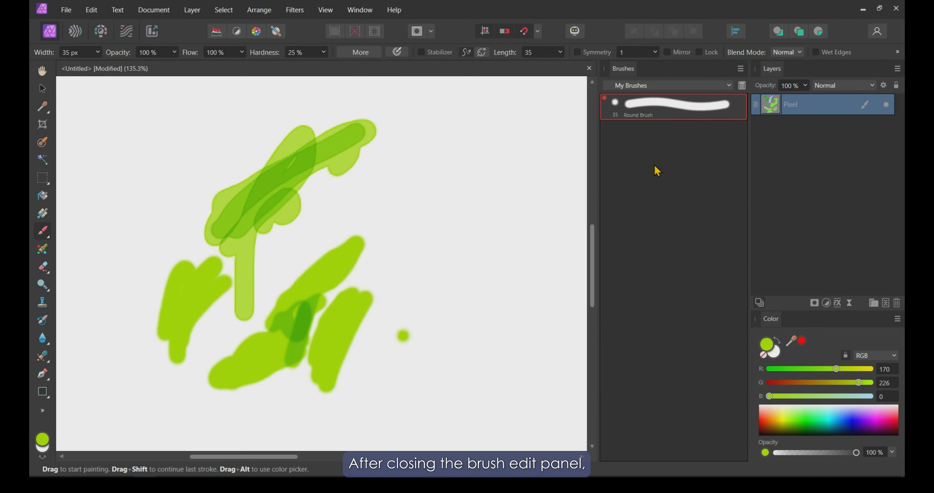
right_click(652, 109)
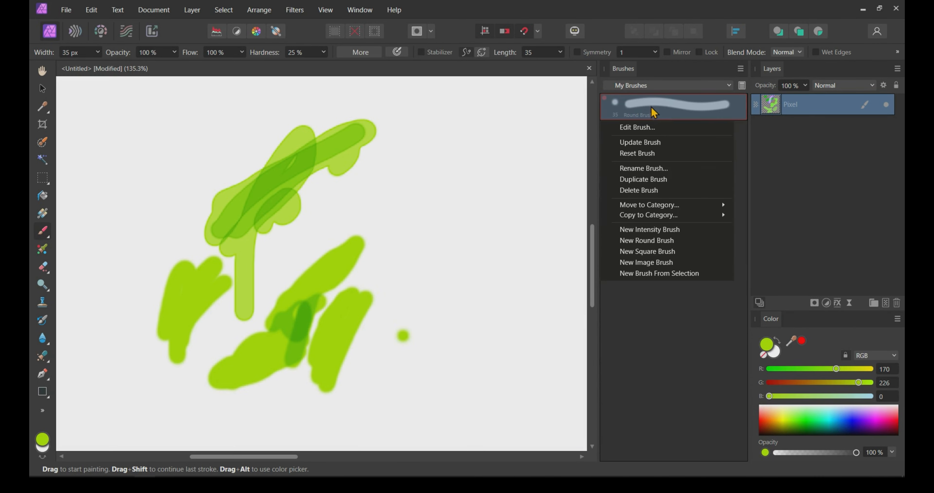
left_click(657, 143)
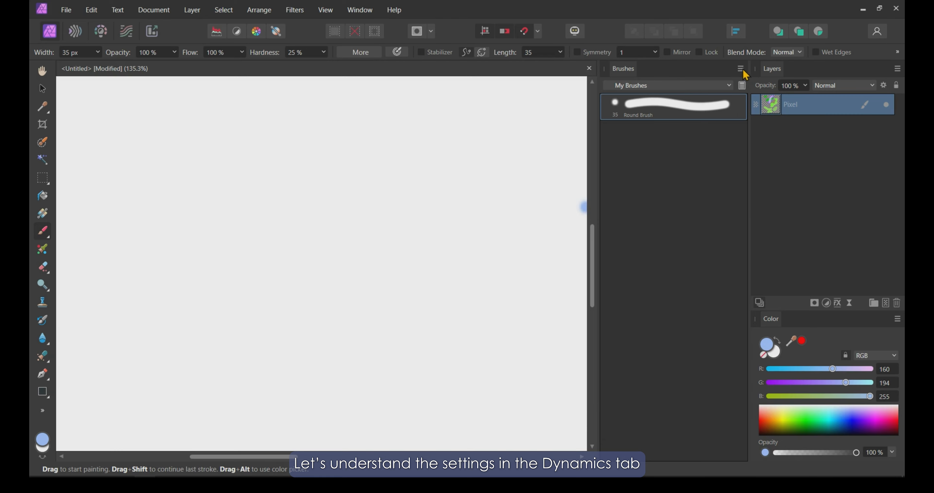
- Create a new square brush in My Brushes and stamp one blue square near the canvas's upper-left corner
left_click(741, 69)
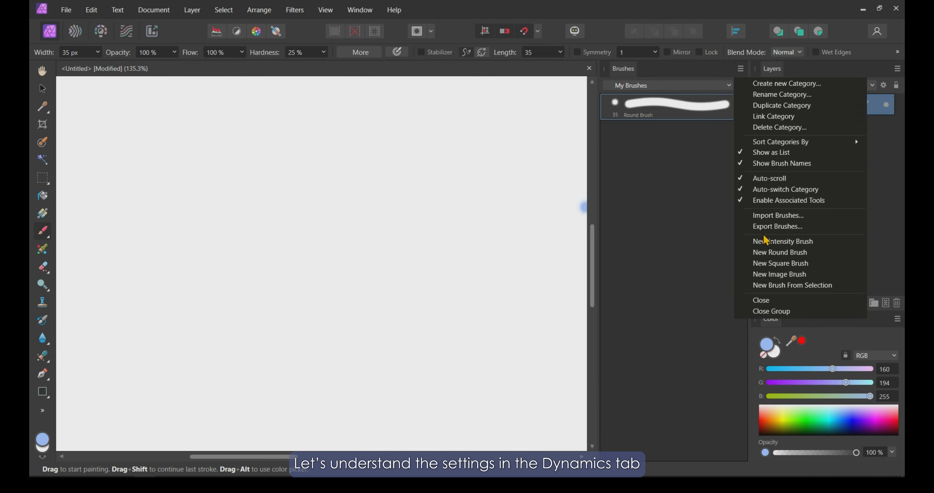
left_click(768, 264)
left_click(108, 117)
- Open the Square Brush for editing and set its size jitter to 100 % in the dynamics settings
double_click(634, 136)
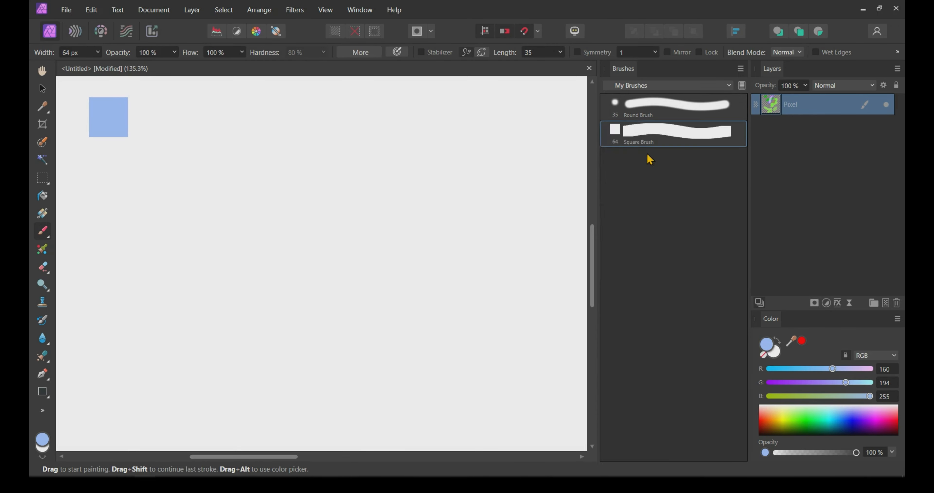
mouse_move(576, 153)
left_mouse_down()
mouse_move(626, 155)
mouse_move(630, 165)
left_mouse_up()
left_click(548, 257)
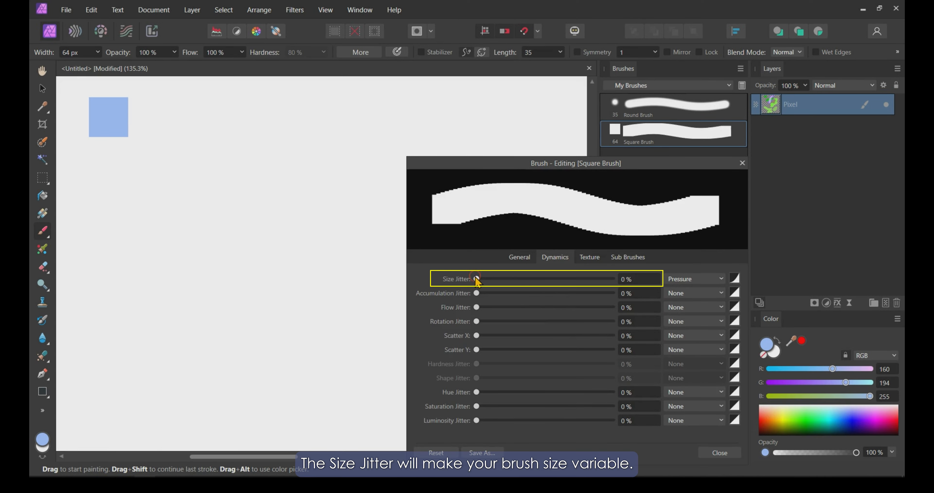
left_click_drag(475, 279, 616, 278)
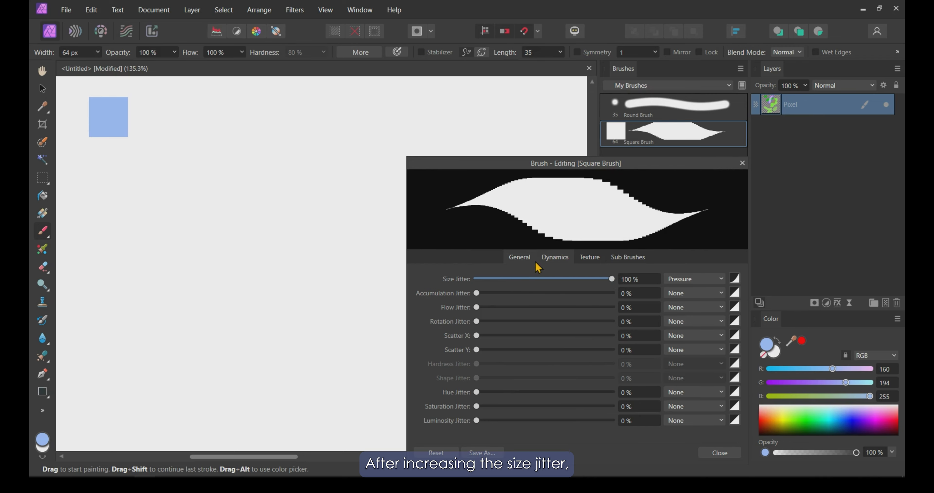
- Set the Square Brush's base size to 32 px and paint a wide blue test stroke with pressure-controlled size jitter
left_click(525, 259)
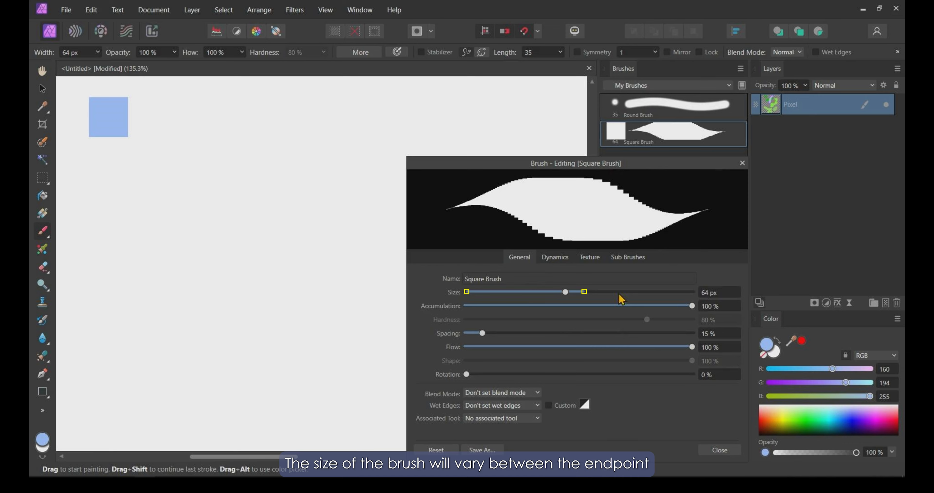
left_click(703, 295)
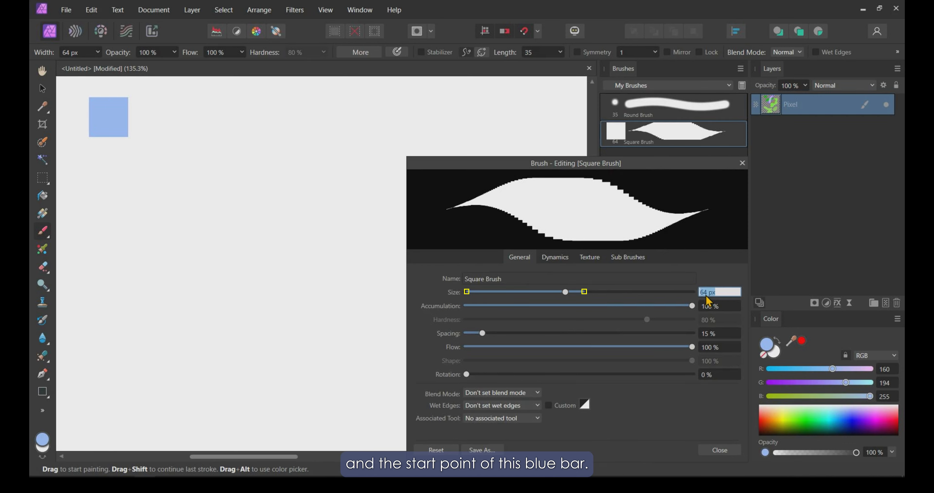
type("32")
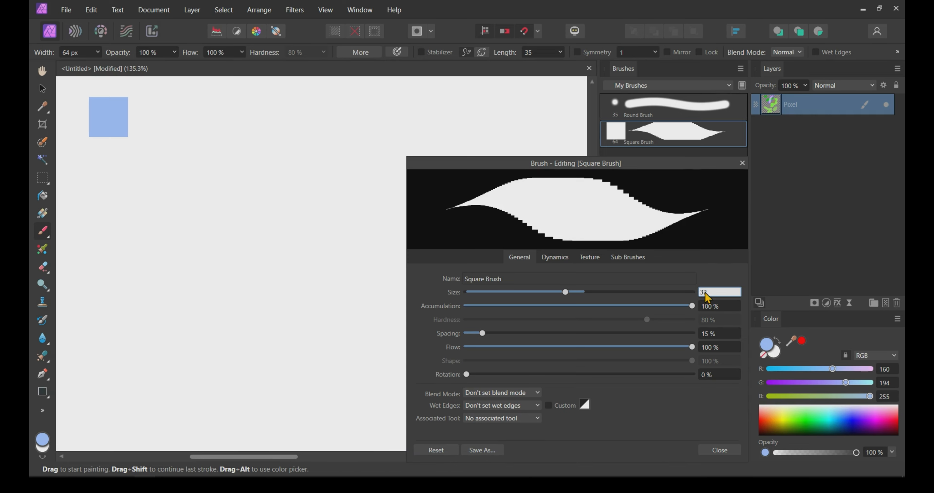
key("Return")
left_click(563, 257)
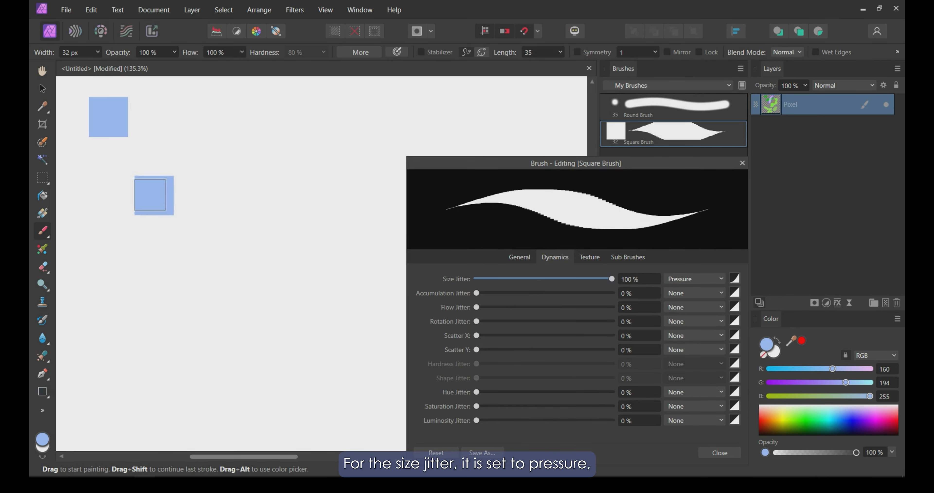
left_click_drag(130, 194, 298, 157)
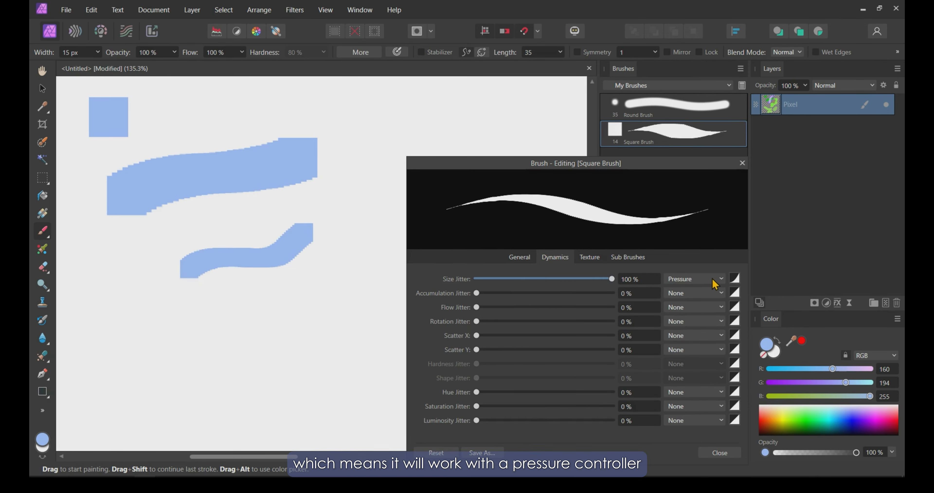
- Set the Square Brush's size jitter controller to Random and paint a test stroke on the canvas
left_click(722, 279)
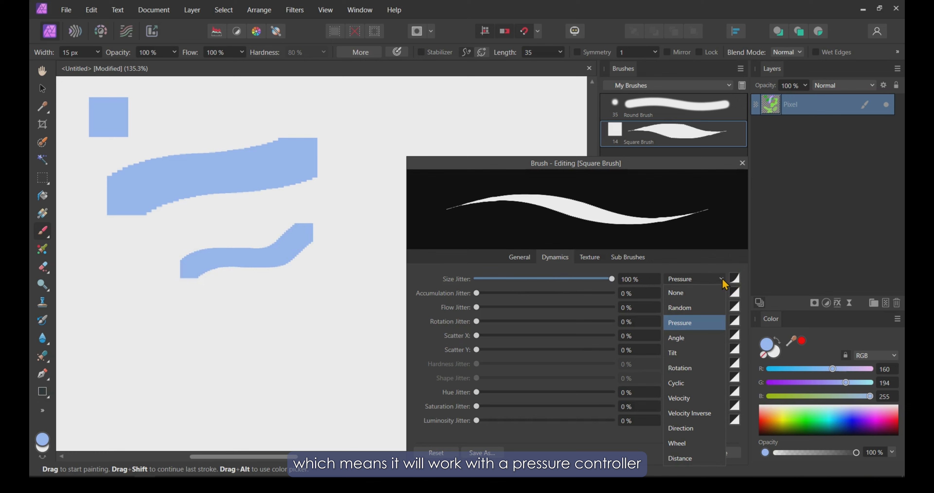
left_click(691, 308)
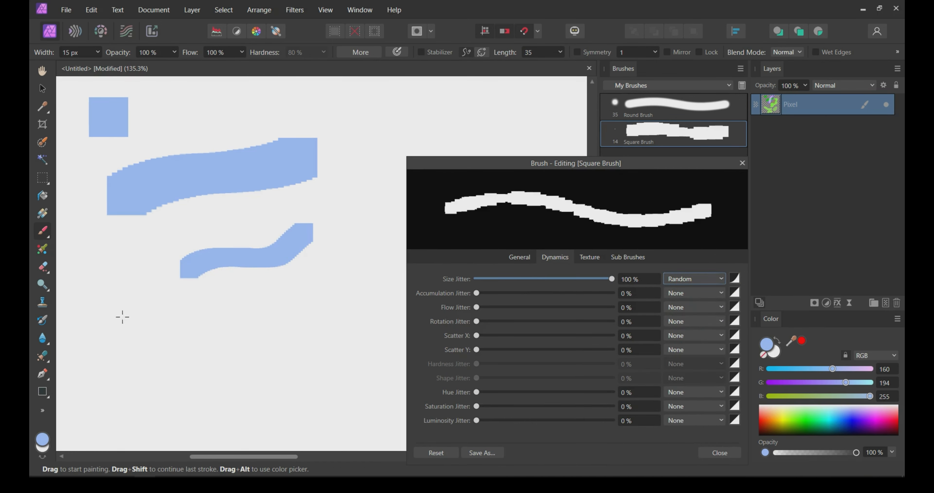
mouse_move(128, 314)
left_mouse_down()
mouse_move(260, 319)
mouse_move(313, 312)
mouse_move(341, 294)
mouse_move(398, 130)
left_mouse_up()
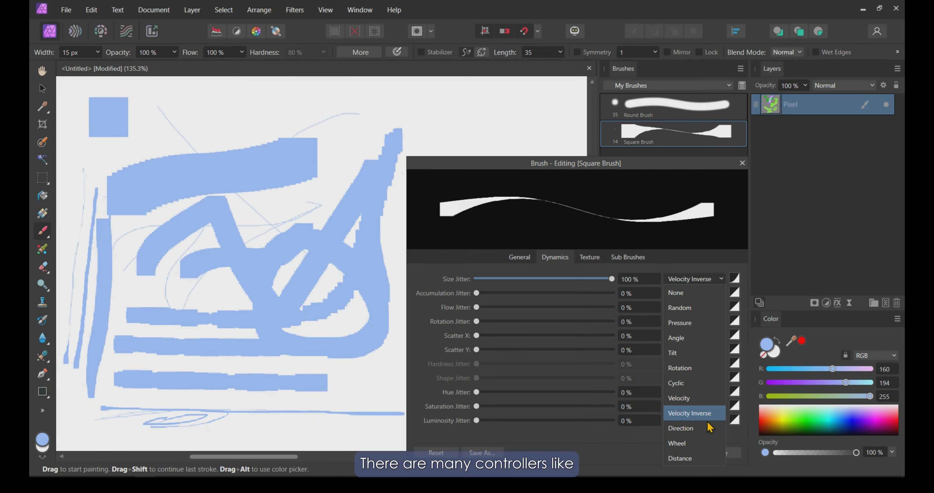
- Set the size jitter controller to Direction and paint test strokes running in several directions
left_click(691, 416)
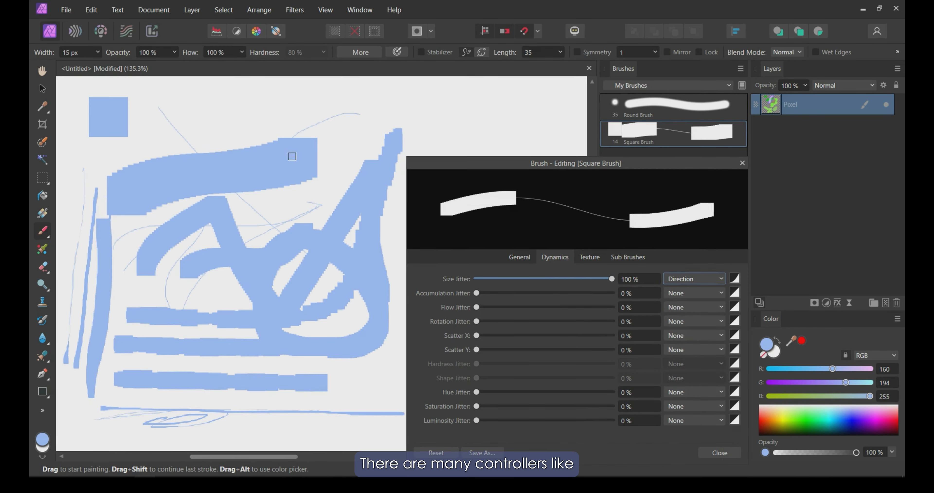
left_click_drag(181, 105, 279, 104)
mouse_move(280, 219)
left_mouse_down()
mouse_move(321, 214)
mouse_move(277, 167)
mouse_move(355, 136)
left_mouse_up()
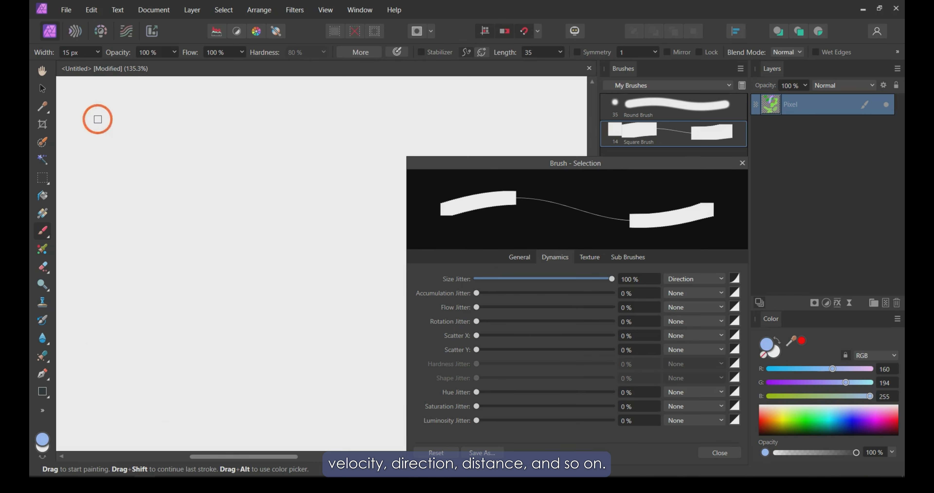
mouse_move(91, 118)
left_mouse_down()
mouse_move(220, 112)
mouse_move(221, 229)
mouse_move(131, 228)
mouse_move(232, 162)
left_mouse_up()
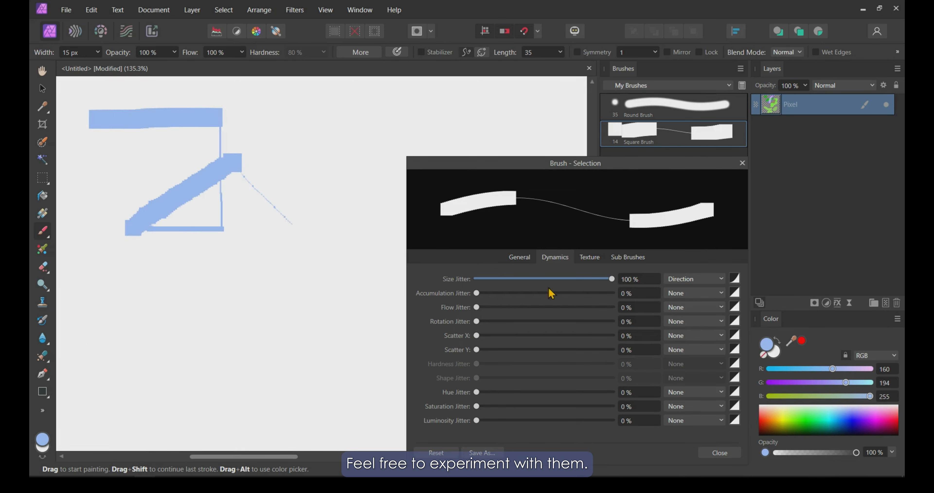
- Paint diagonal test strokes with the size jitter controller on Distance, and set the controller back to Pressure
left_click(697, 279)
left_click(699, 459)
mouse_move(155, 372)
left_mouse_down()
mouse_move(298, 345)
mouse_move(372, 226)
left_mouse_up()
left_click_drag(143, 328, 348, 176)
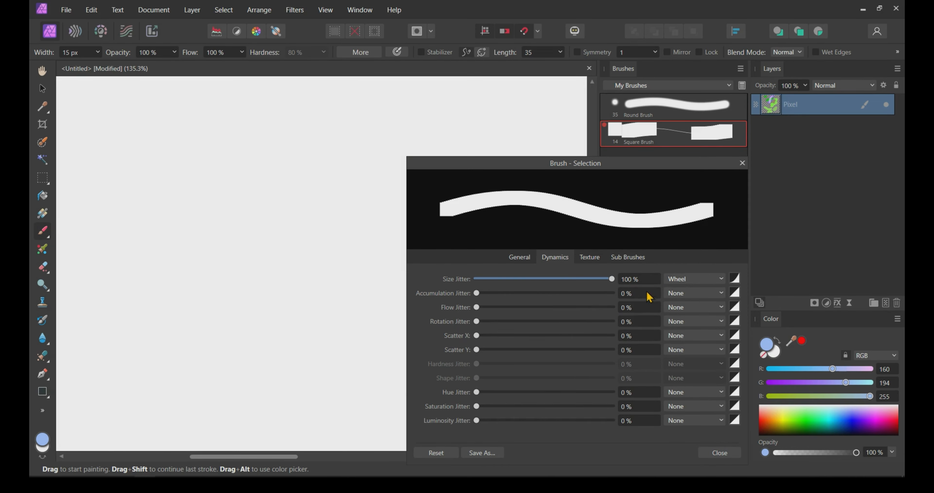
left_click(680, 278)
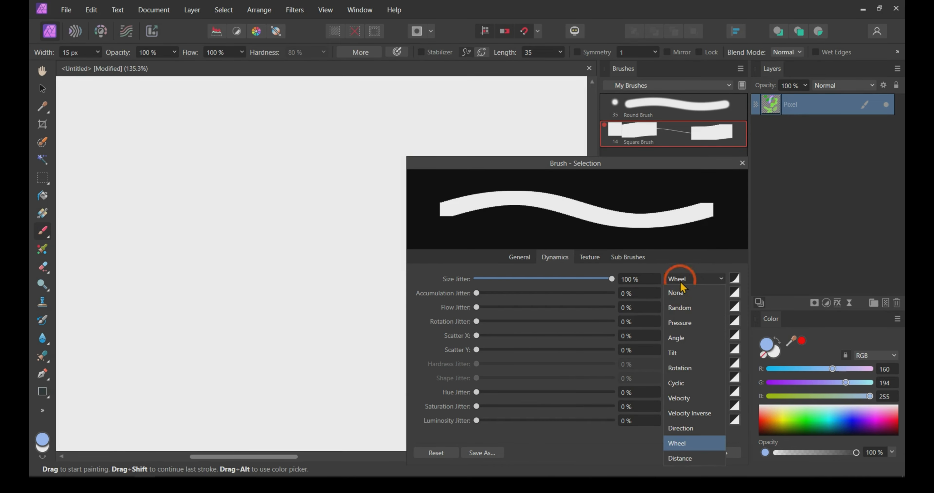
left_click(685, 323)
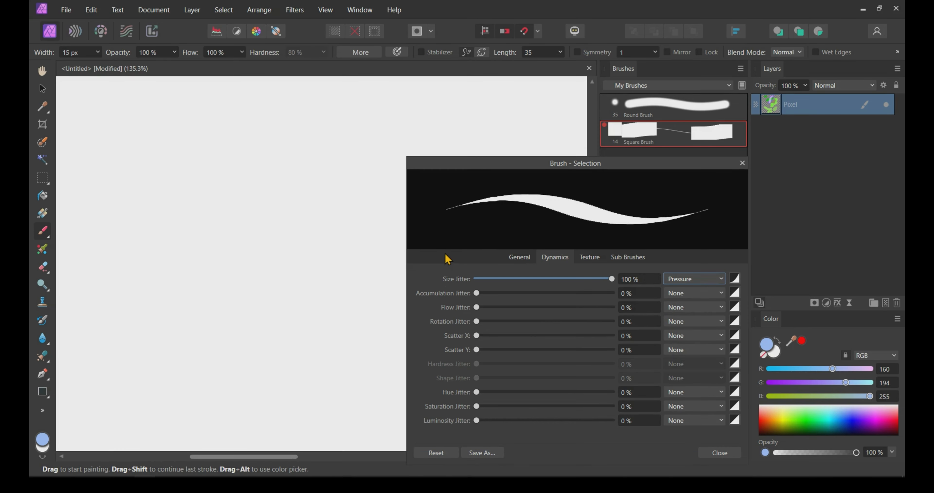
- Set the accumulation jitter to 50 % with the Random controller and paint a short test stroke
left_click_drag(477, 293, 539, 293)
left_click(519, 256)
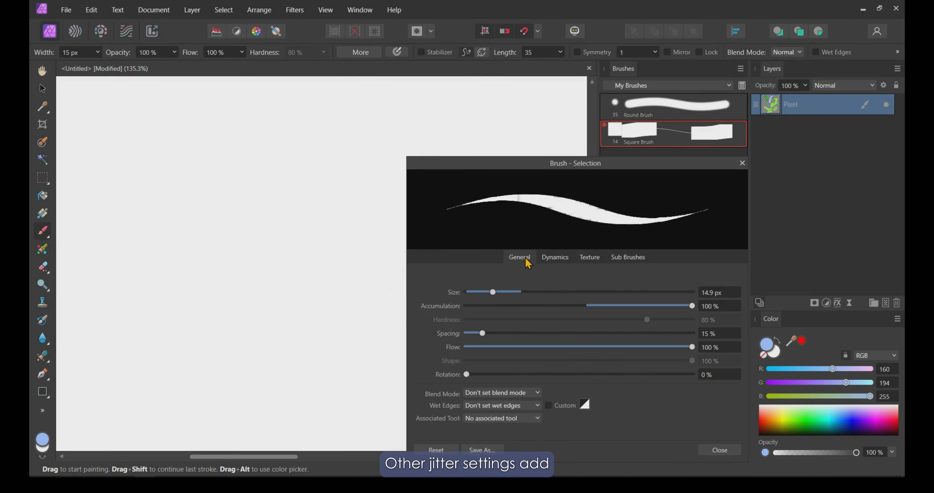
left_click(555, 257)
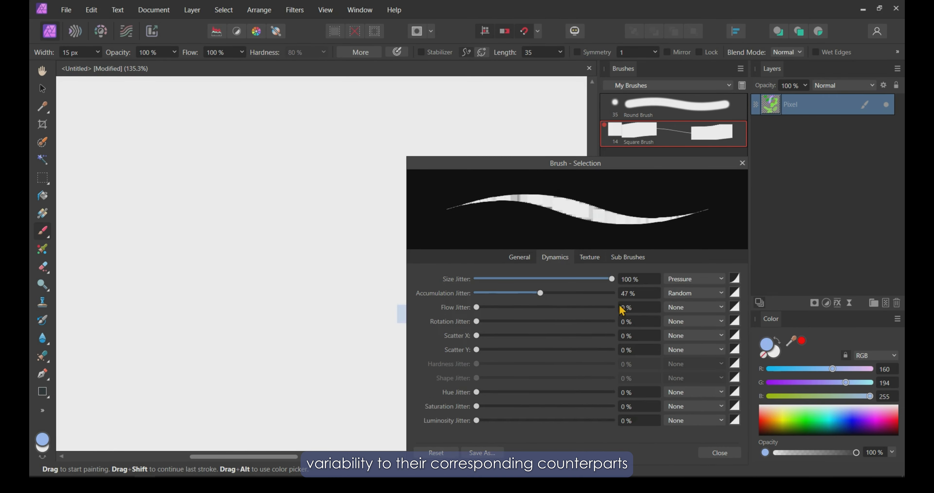
mouse_move(148, 141)
left_mouse_down()
mouse_move(171, 156)
mouse_move(249, 167)
mouse_move(238, 236)
mouse_move(235, 211)
mouse_move(162, 152)
mouse_move(215, 192)
left_mouse_up()
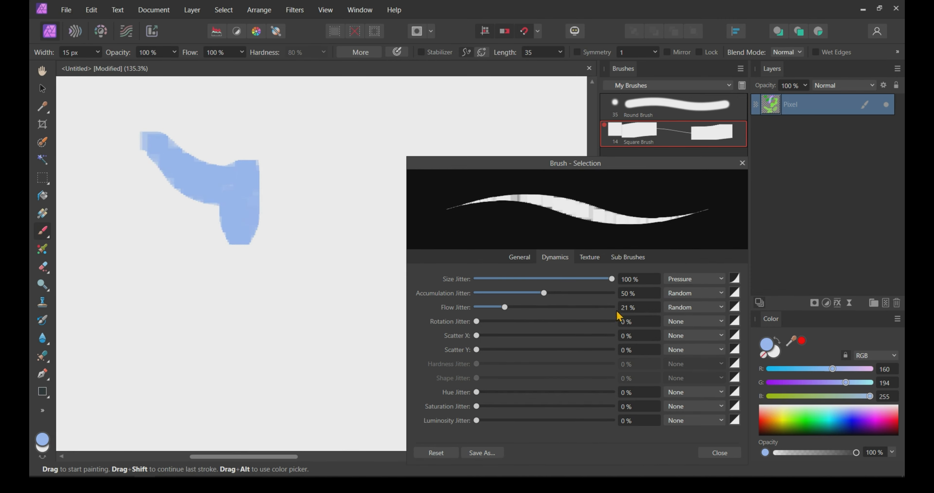
- Set the flow jitter to 25 %, paint a second curved test stroke, and undo both test strokes
scroll(627, 307, "up", 4)
mouse_move(207, 319)
left_mouse_down()
mouse_move(308, 254)
mouse_move(290, 259)
left_mouse_up()
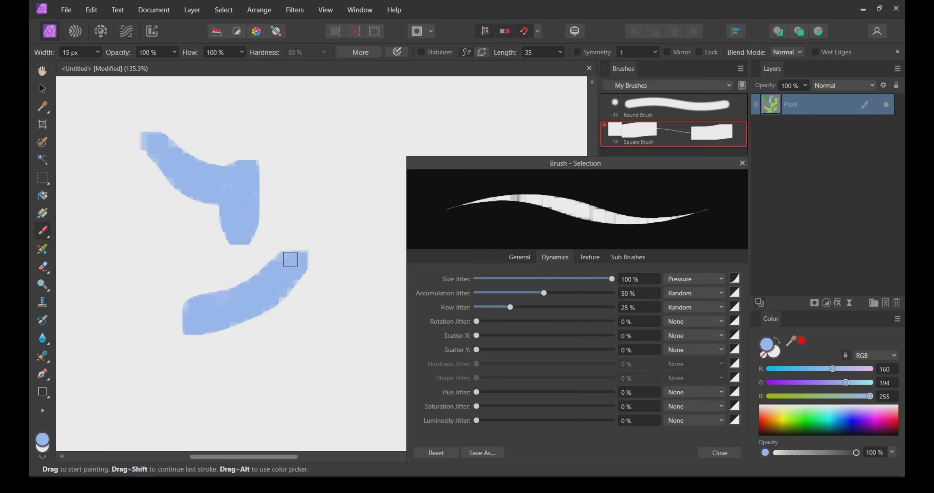
key("ctrl+z")
key("ctrl+z")
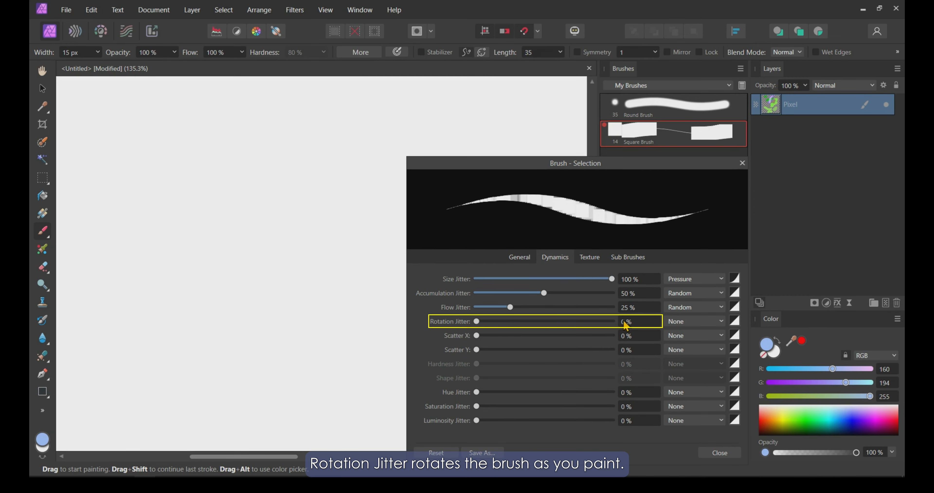
- Set the rotation jitter to 50 % and paint overlapping curved test strokes
left_click(626, 322)
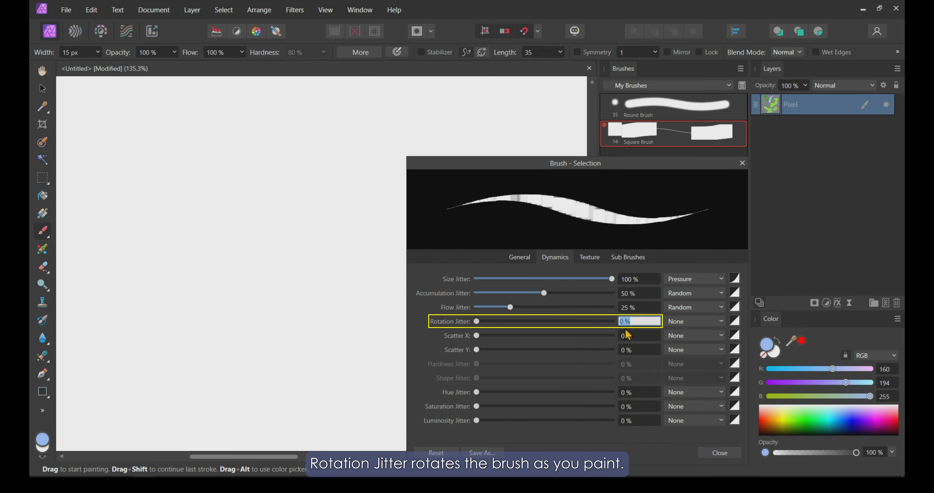
type("50")
key("Return")
left_click_drag(214, 231, 319, 166)
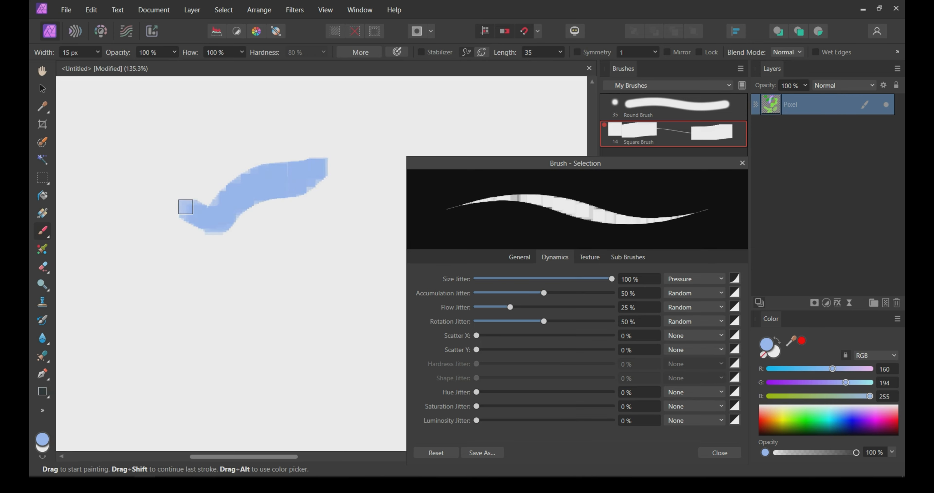
left_click_drag(185, 206, 283, 205)
- Set the brush's base rotation to 50 % and replace the earlier test strokes with one horizontal stroke
left_click(521, 258)
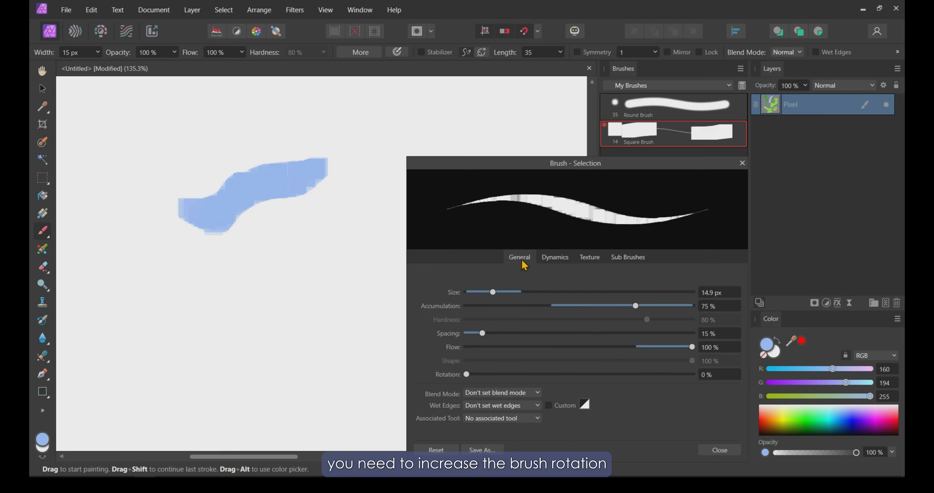
left_click(703, 375)
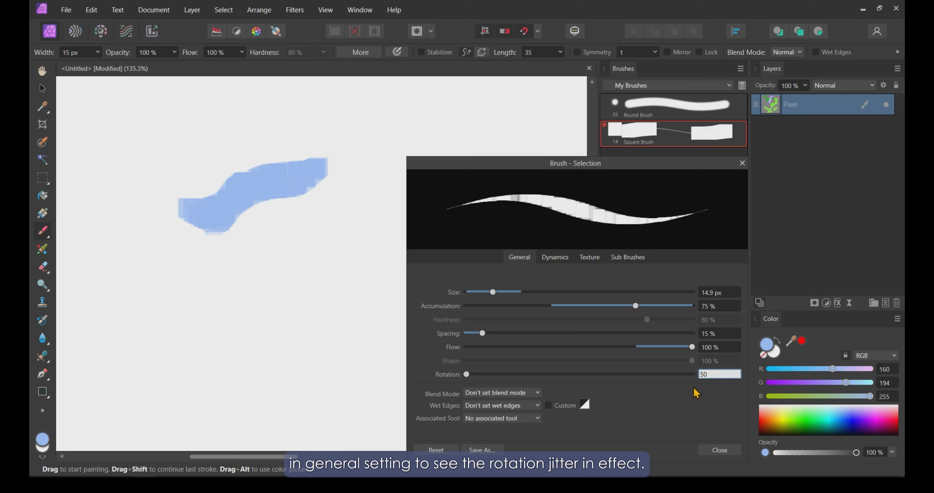
key("Return")
mouse_move(163, 295)
left_mouse_down()
mouse_move(315, 273)
mouse_move(191, 308)
mouse_move(268, 311)
left_mouse_up()
key("ctrl+z")
key("ctrl+z")
left_click_drag(84, 114, 285, 114)
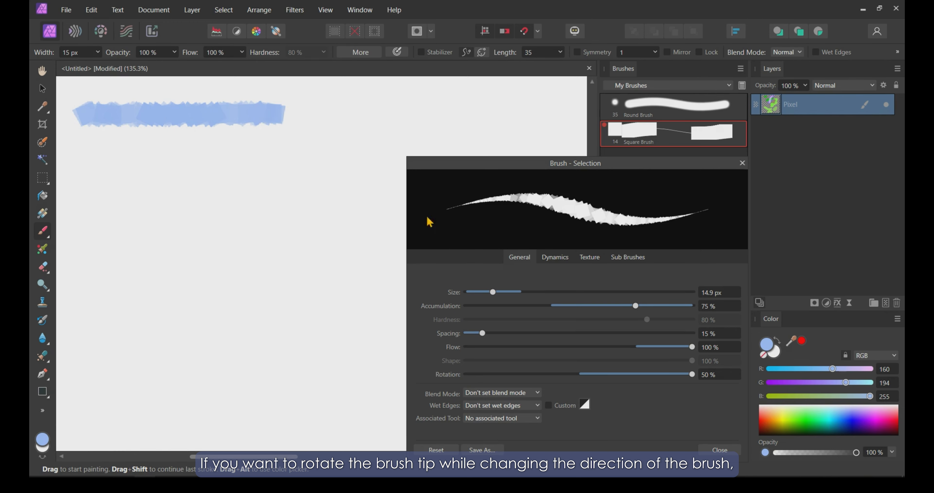
- Set the rotation jitter controller to Direction and paint two test strokes below the horizontal one
left_click(560, 262)
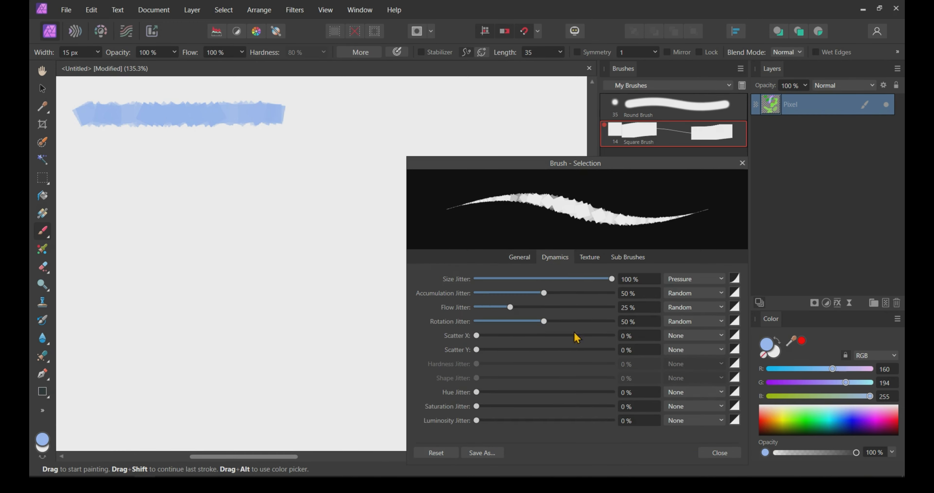
left_click(690, 321)
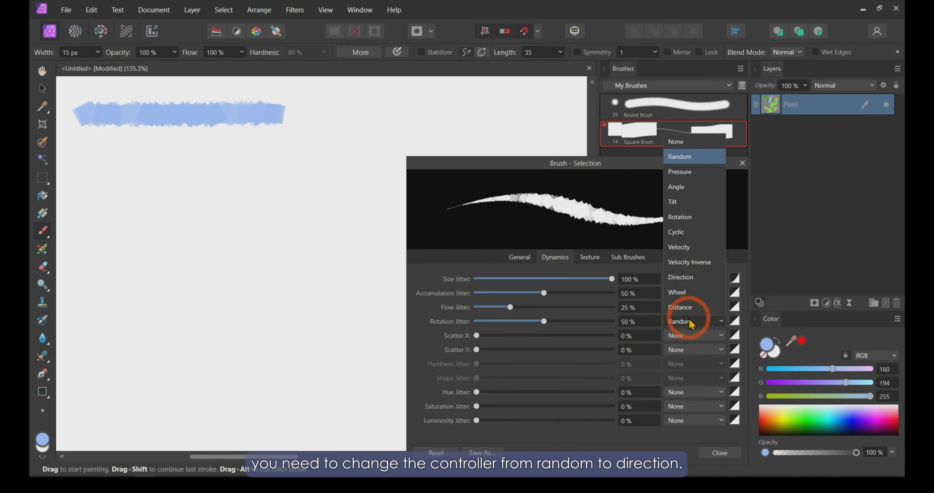
left_click(687, 278)
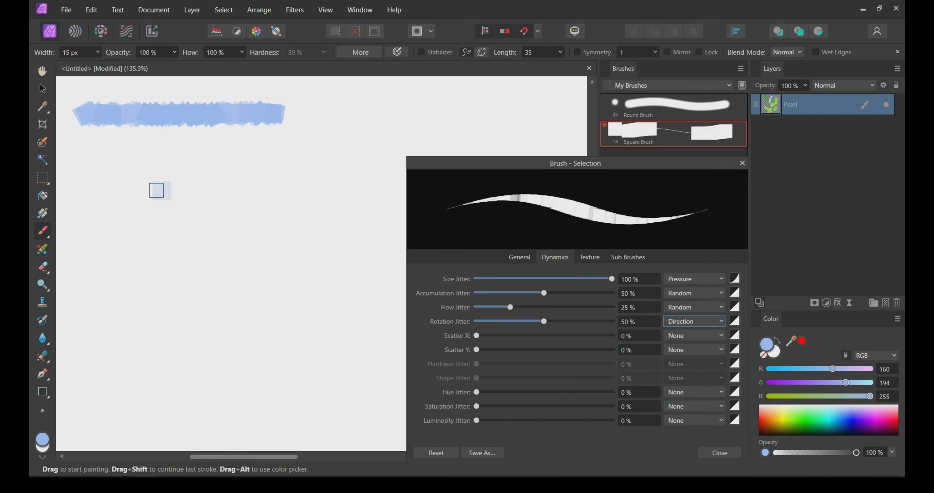
mouse_move(93, 161)
left_mouse_down()
mouse_move(276, 159)
mouse_move(281, 263)
mouse_move(254, 270)
mouse_move(221, 256)
mouse_move(334, 197)
mouse_move(173, 208)
left_mouse_up()
mouse_move(81, 305)
left_mouse_down()
mouse_move(298, 323)
mouse_move(263, 346)
left_mouse_up()
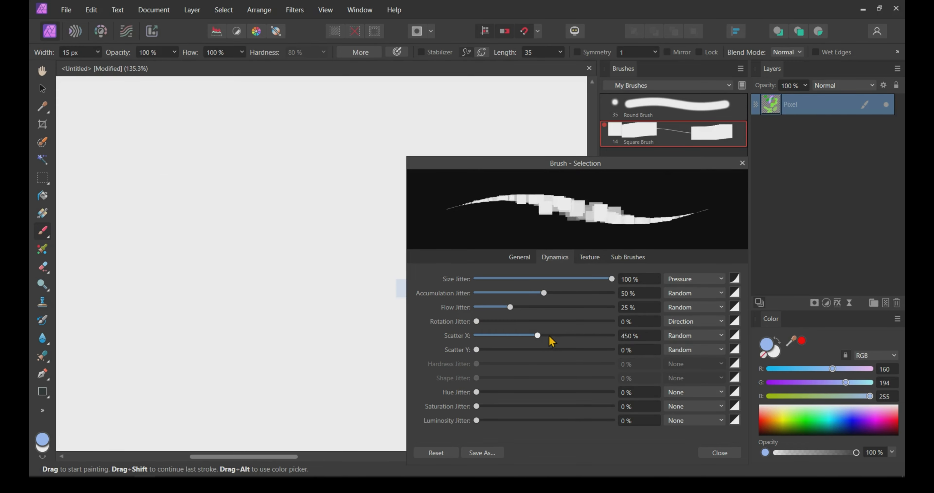
- Set Scatter X to 1000 % and test it with a horizontal stroke, replaced by a vertical one
left_click_drag(537, 335, 620, 341)
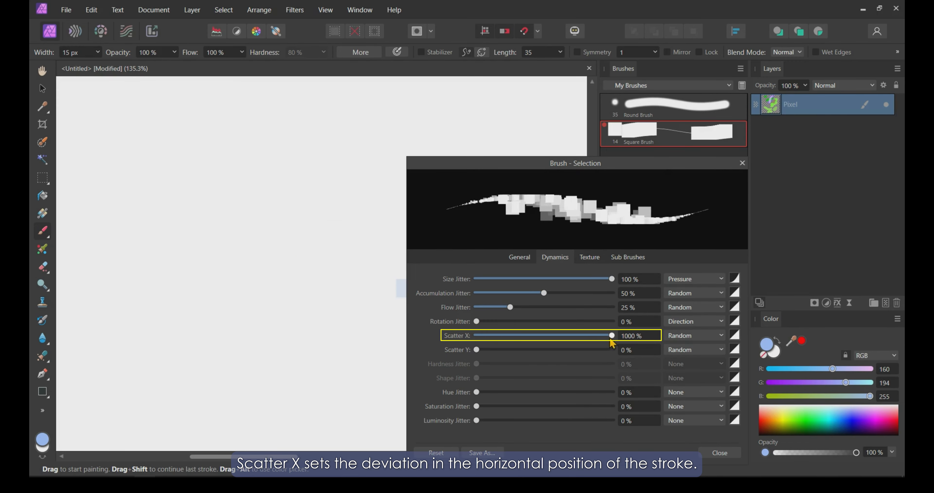
left_click_drag(84, 131, 293, 131)
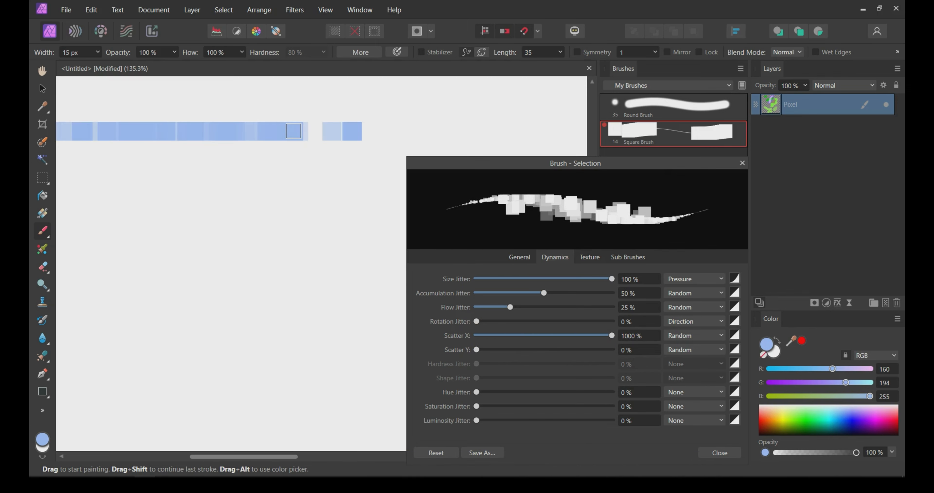
key("ctrl+z")
left_click_drag(197, 126, 199, 335)
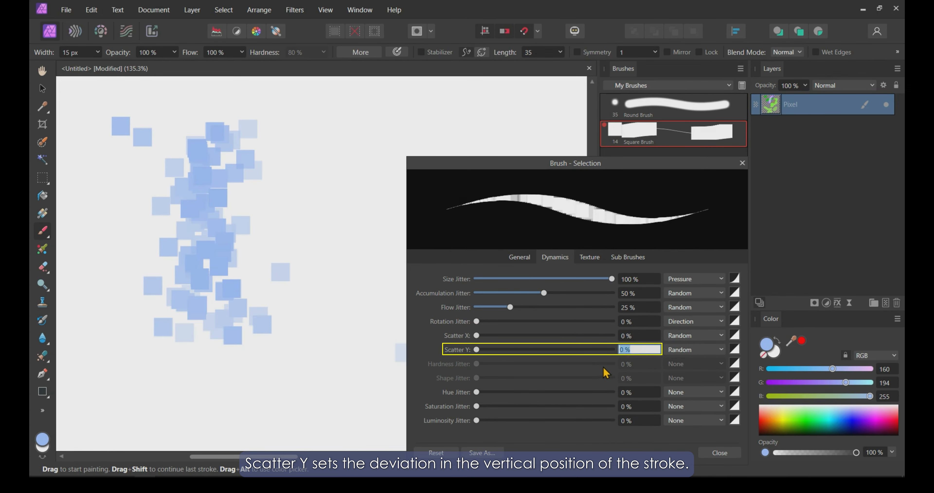
- Set Scatter Y to 1000 % and replace the vertical test stroke with a horizontal one
key("Return")
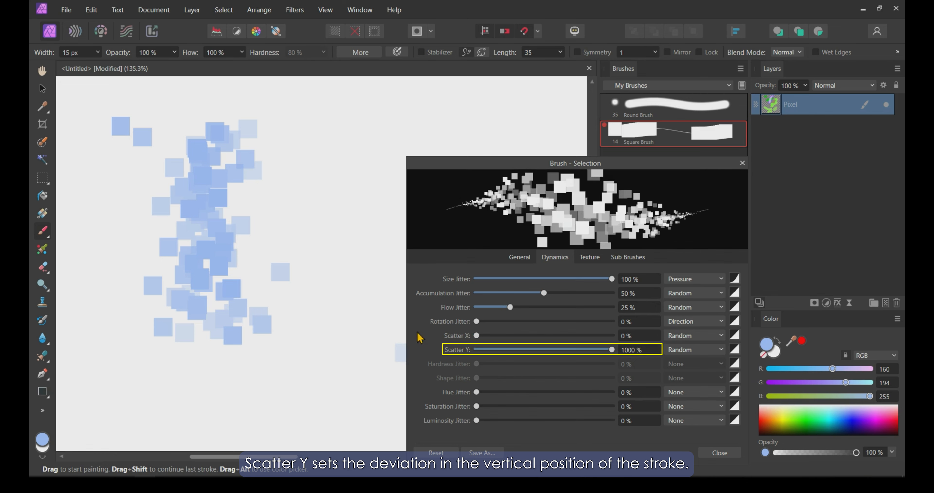
left_click_drag(97, 227, 340, 233)
key("ctrl+z")
left_click_drag(100, 211, 347, 214)
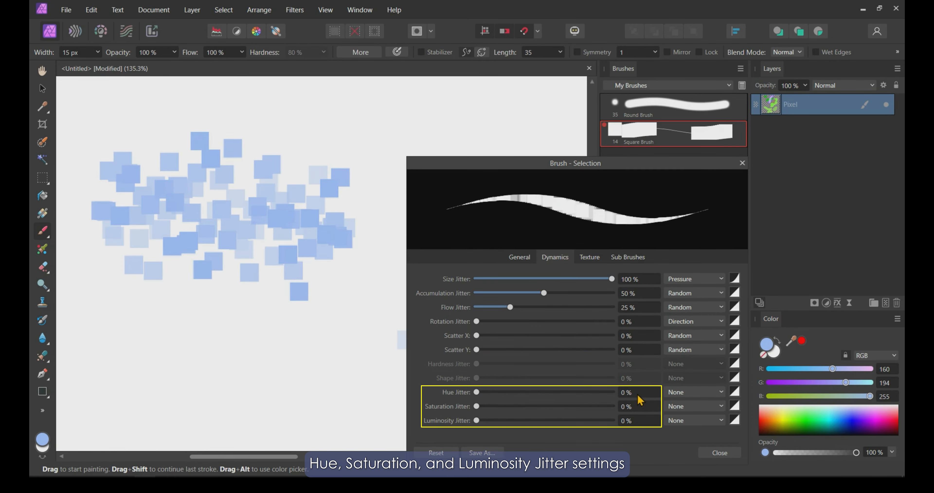
- Set the hue, saturation, and luminosity jitter to 40 % each
key("Tab")
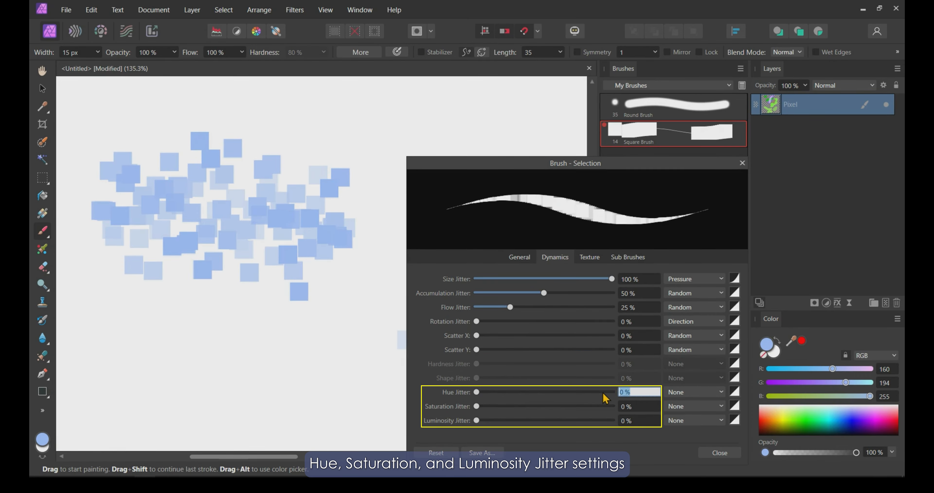
type("40")
key("Tab")
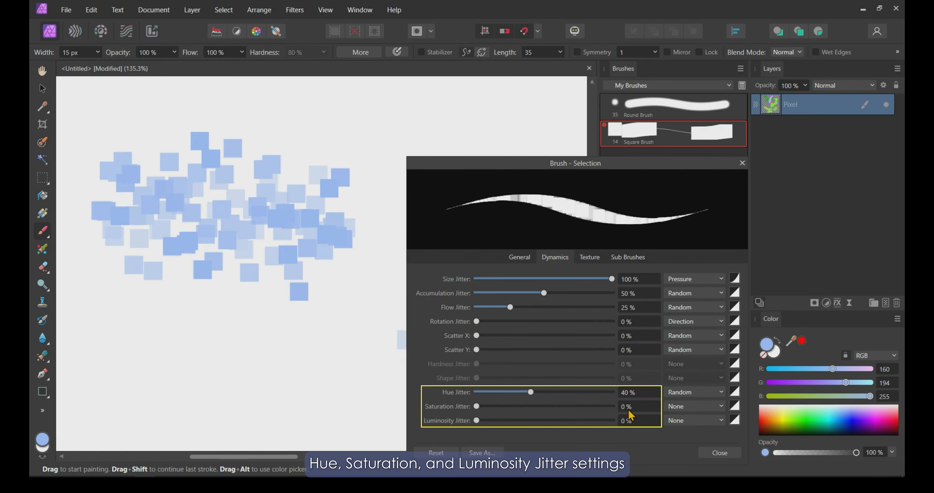
type("40")
key("Tab")
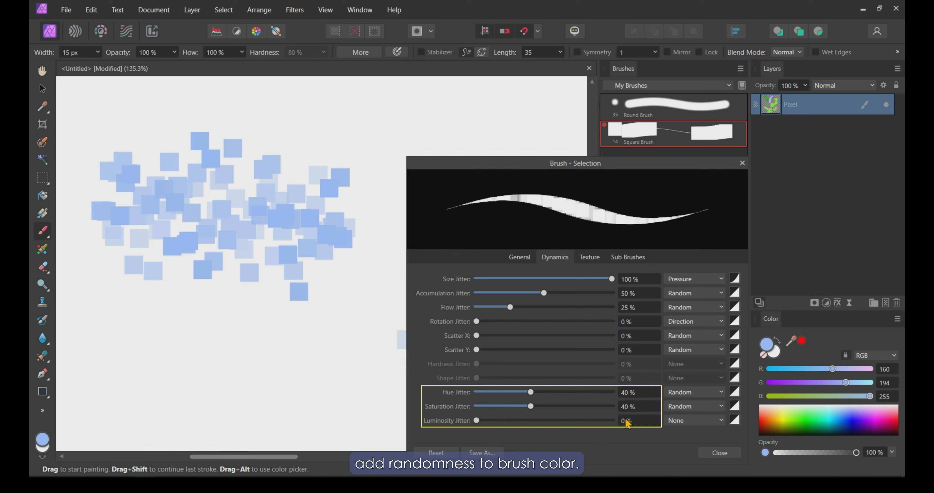
left_click(625, 422)
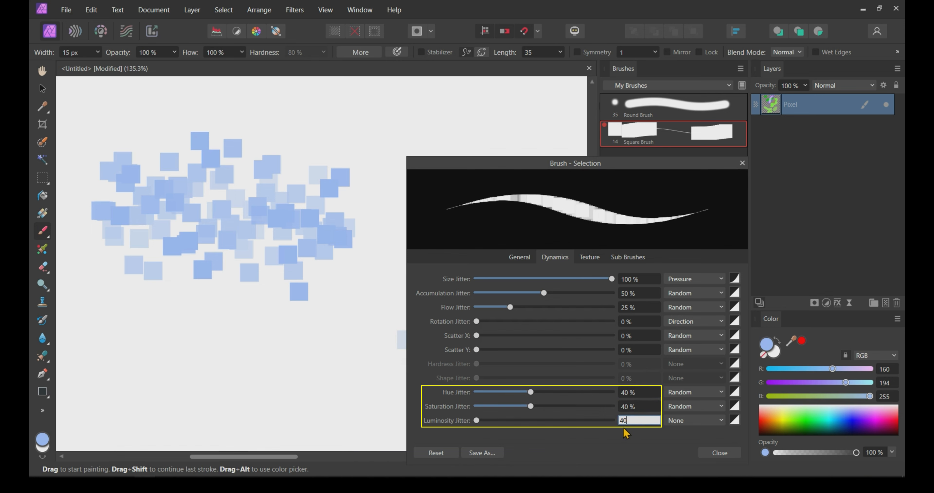
key("Return")
- Undo the scattered test stroke, and paint a back-and-forth colour jitter test patch before undoing it as well
key("ctrl+z")
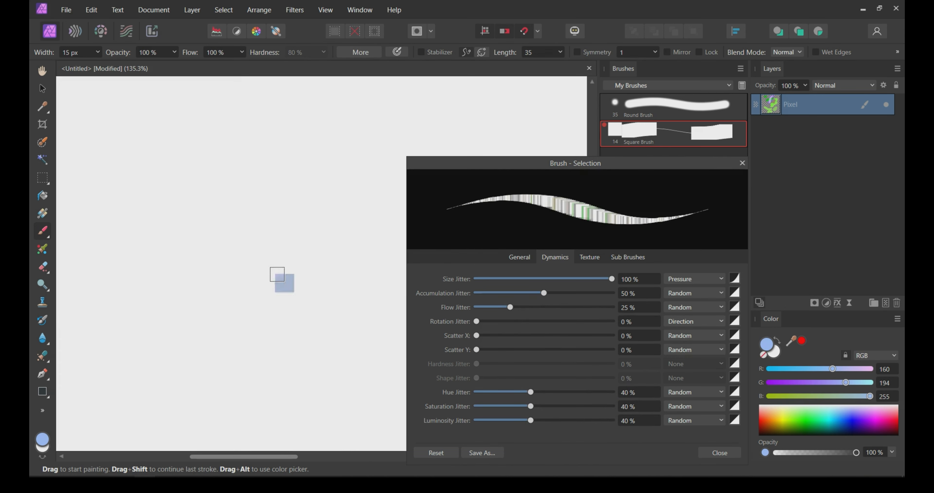
mouse_move(156, 187)
left_mouse_down()
mouse_move(173, 178)
mouse_move(264, 180)
mouse_move(158, 198)
mouse_move(156, 212)
mouse_move(242, 203)
mouse_move(238, 221)
mouse_move(156, 224)
mouse_move(169, 240)
mouse_move(250, 232)
left_mouse_up()
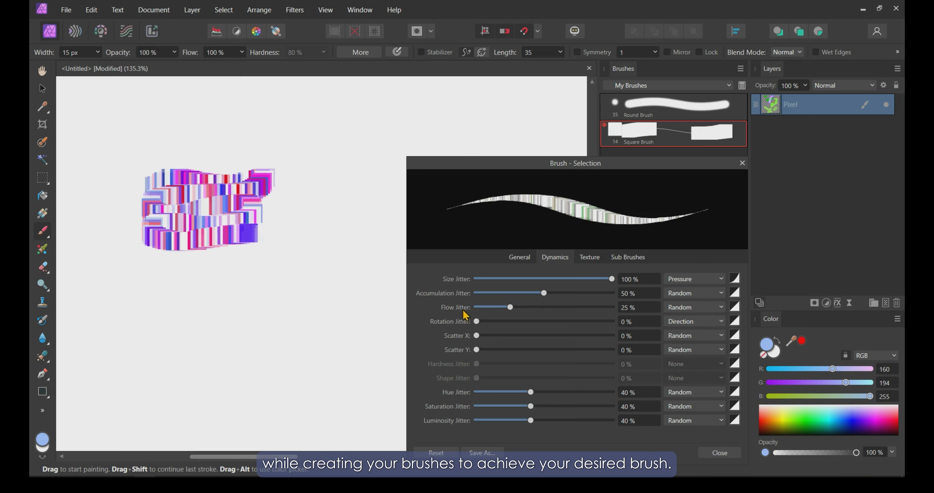
key("ctrl+z")
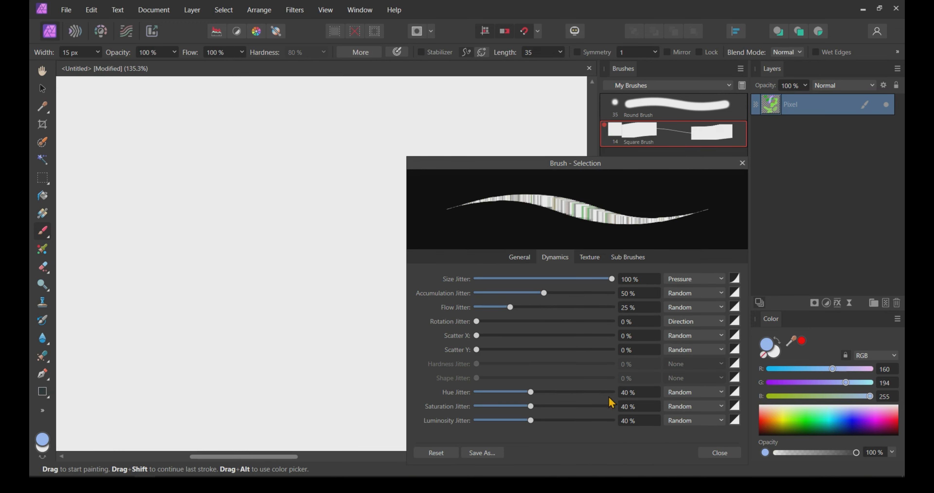
- Set the hue, saturation, and luminosity jitter to 5 % each, and paint a back-and-forth test patch on the canvas
left_click(638, 392)
type("5")
key("Tab")
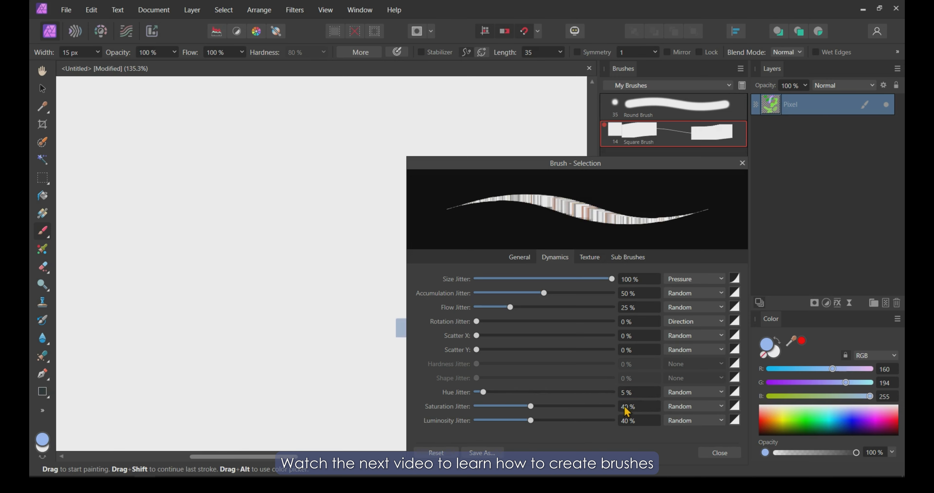
type("5")
key("Tab")
type("5")
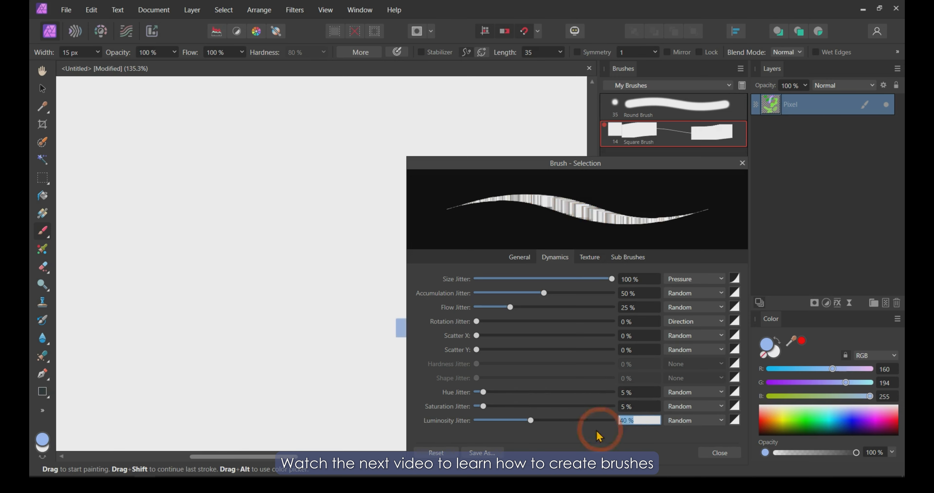
left_click(595, 427)
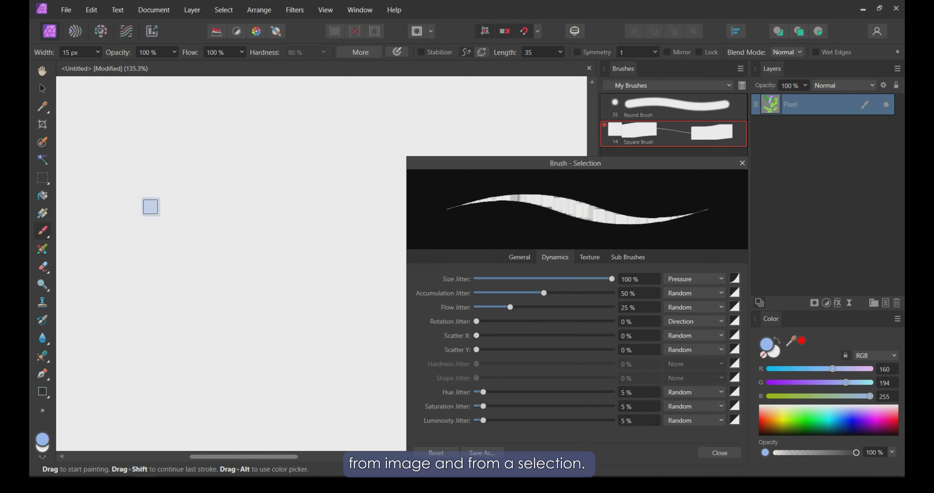
mouse_move(151, 207)
left_mouse_down()
mouse_move(184, 186)
mouse_move(270, 165)
left_mouse_up()
mouse_move(183, 194)
left_mouse_down()
mouse_move(158, 213)
mouse_move(271, 184)
mouse_move(167, 227)
mouse_move(274, 192)
mouse_move(176, 239)
left_mouse_up()
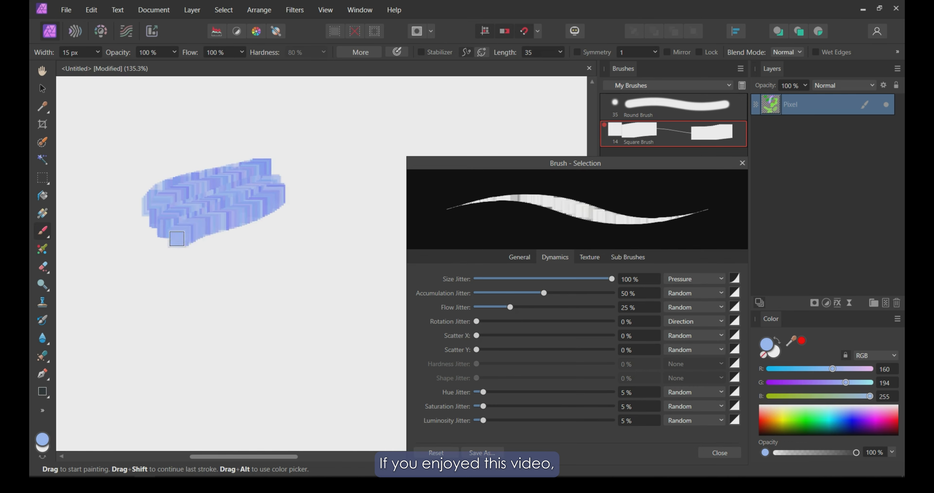
- Reduce the square brush's hue, saturation, and luminosity jitter to 3 % each
left_click(622, 392)
type("3")
key("Return")
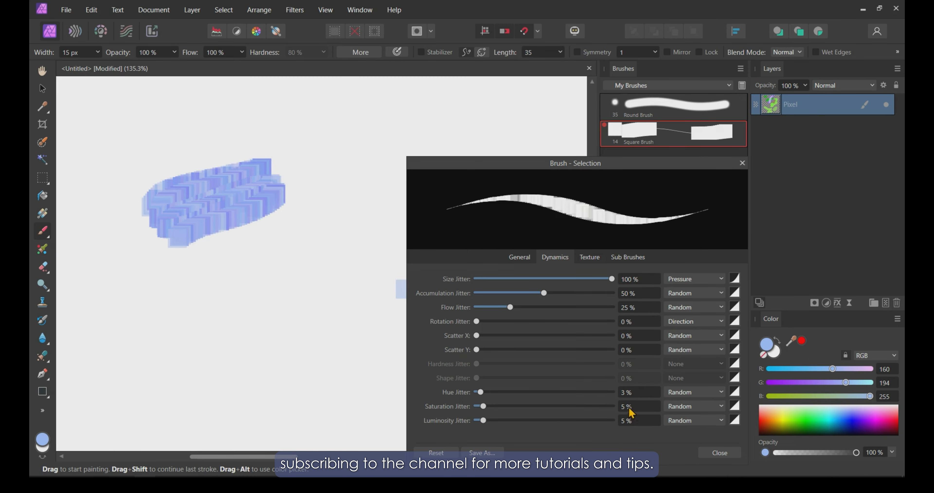
left_click(622, 406)
type("3")
key("Return")
left_click(619, 420)
type("3")
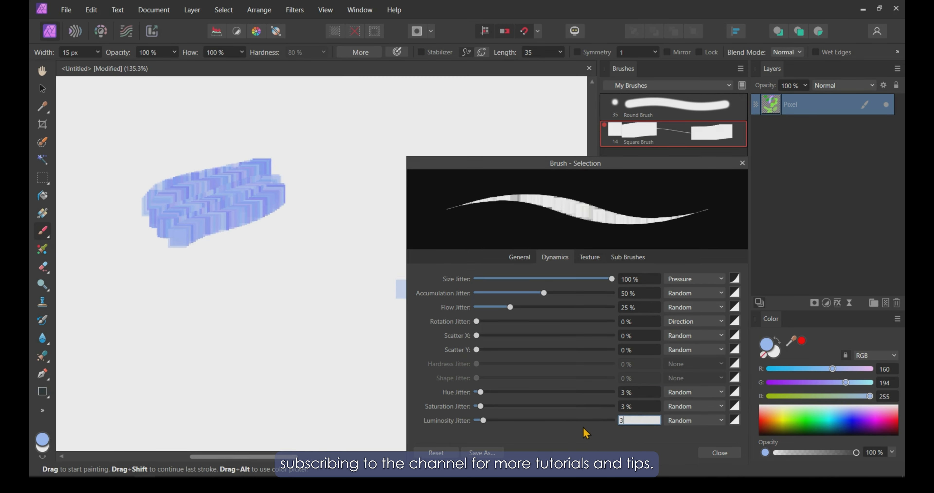
key("Return")
- Paint another back-and-forth test patch below the existing one, and close the brush settings
mouse_move(165, 314)
left_mouse_down()
mouse_move(306, 281)
mouse_move(246, 305)
mouse_move(166, 315)
mouse_move(196, 320)
mouse_move(178, 331)
left_mouse_up()
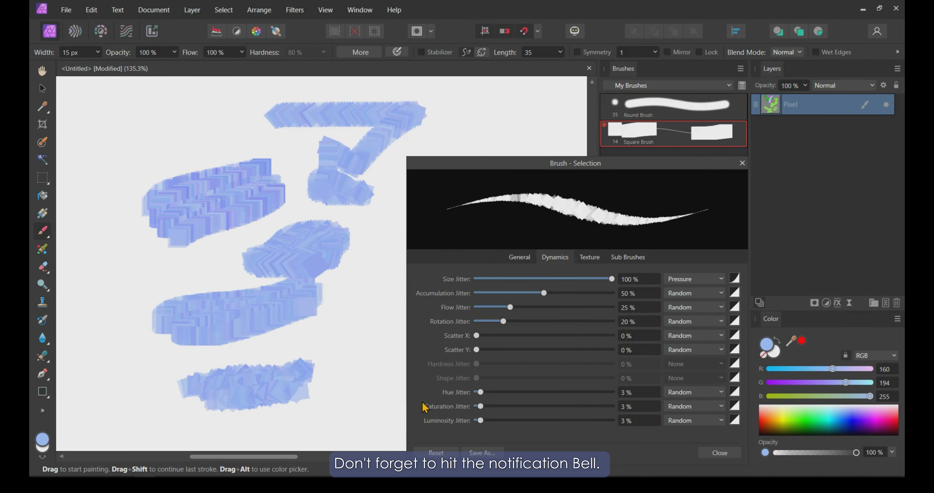
left_click(718, 455)
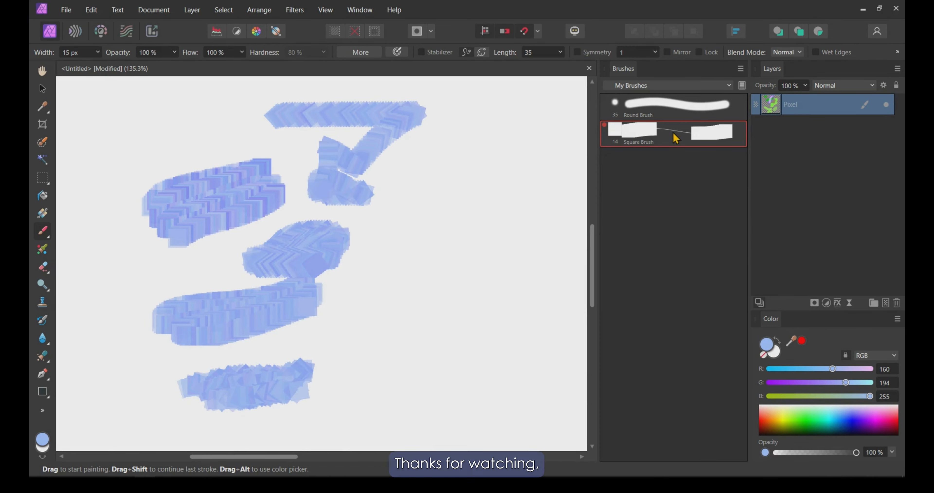